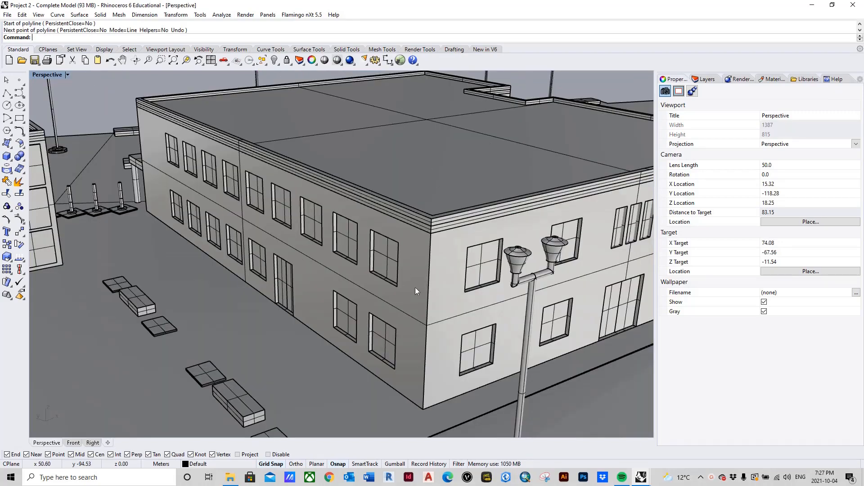
pyautogui.scroll(-2, 421, 238)
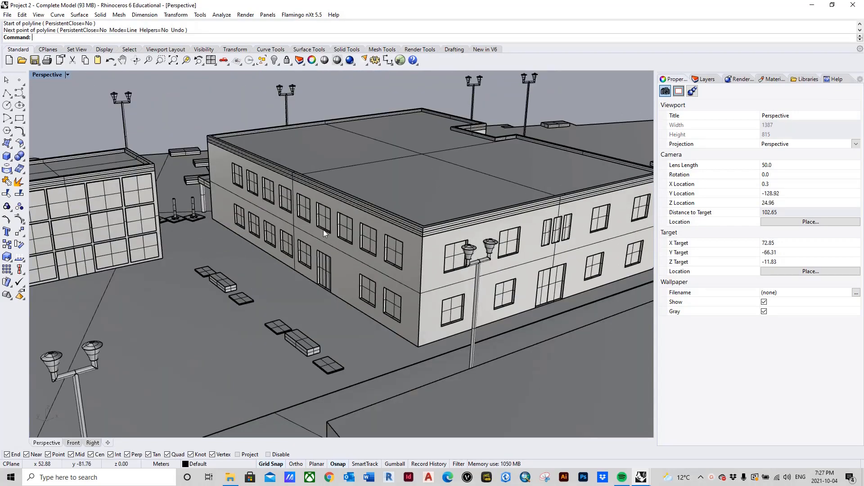
pyautogui.scroll(2, 369, 263)
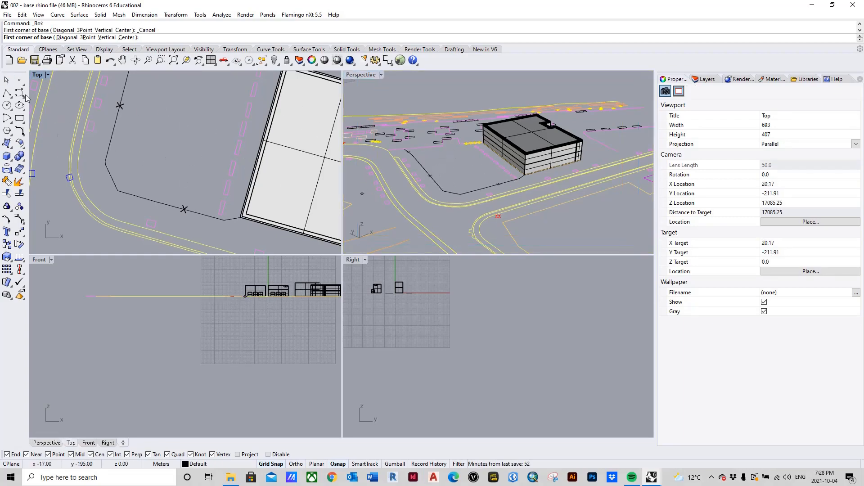
# Create a box 2 m long, 2 m wide and 2 m high on the open ground beside the building.
pyautogui.press('Escape')
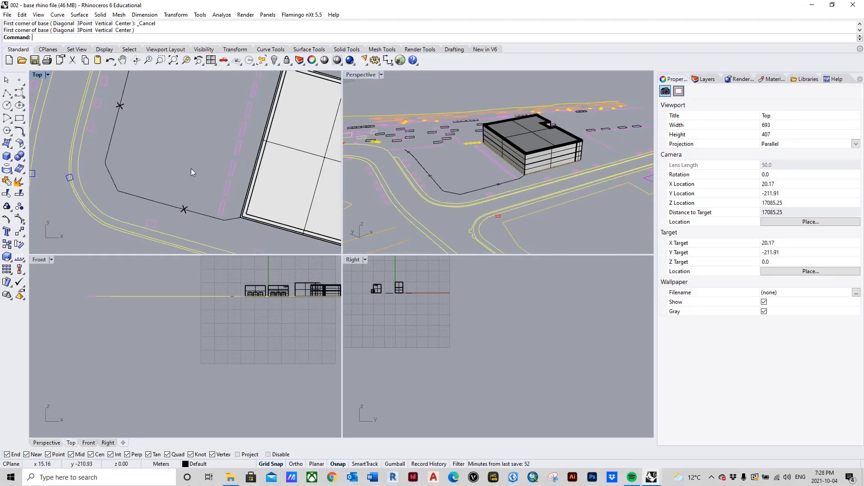
pyautogui.click(6, 157)
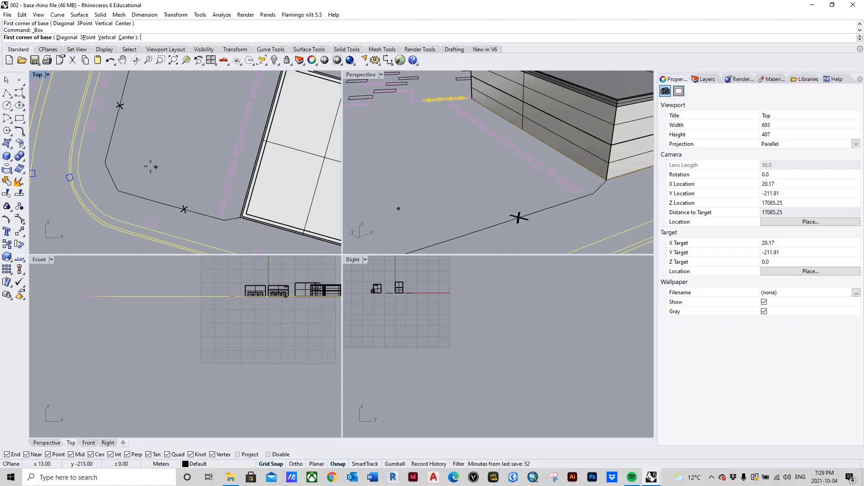
pyautogui.click(183, 172)
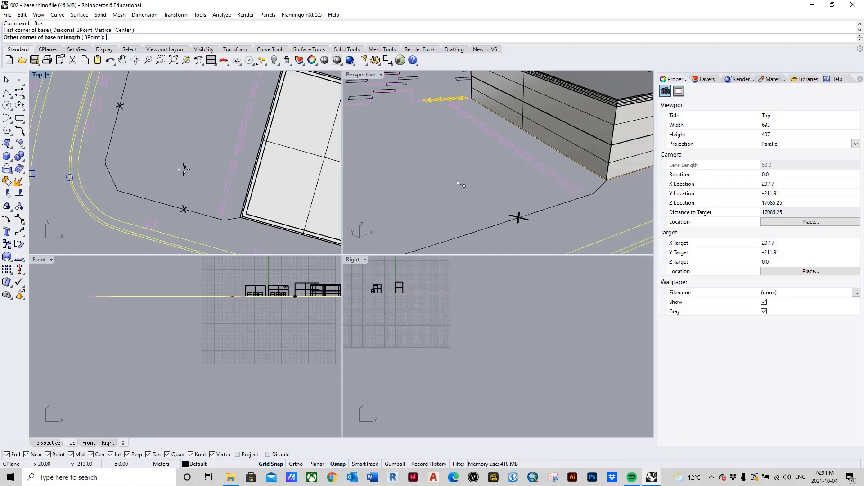
pyautogui.write('2')
pyautogui.press('Return')
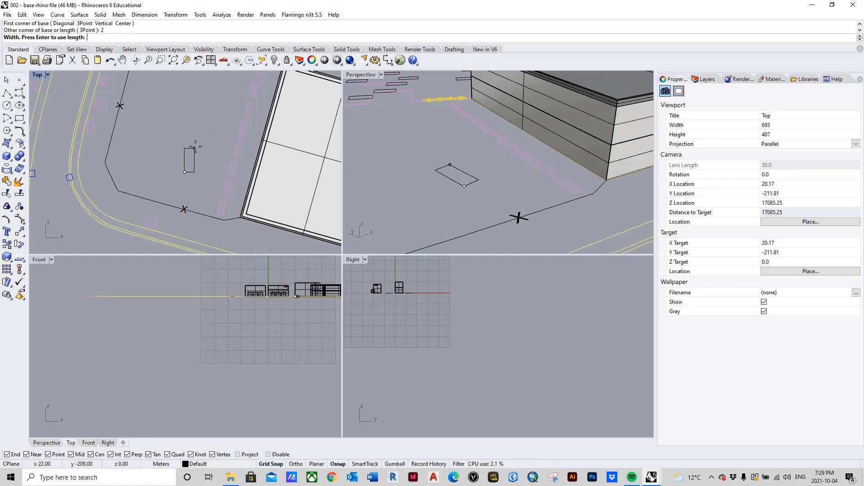
pyautogui.scroll(2, 187, 167)
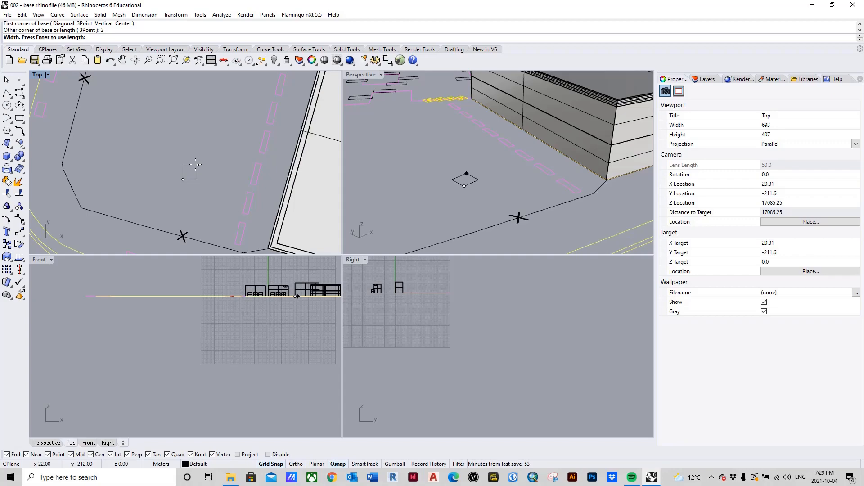
pyautogui.write('2')
pyautogui.press('Return')
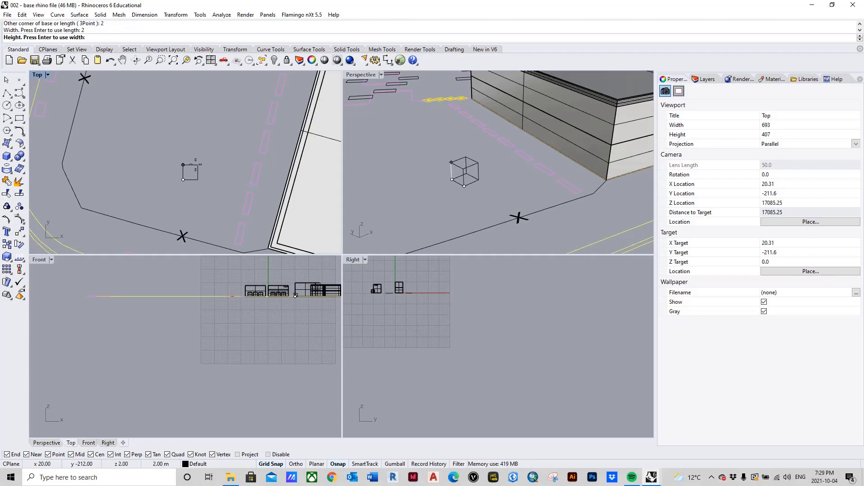
pyautogui.scroll(6, 482, 170)
pyautogui.scroll(-6, 478, 162)
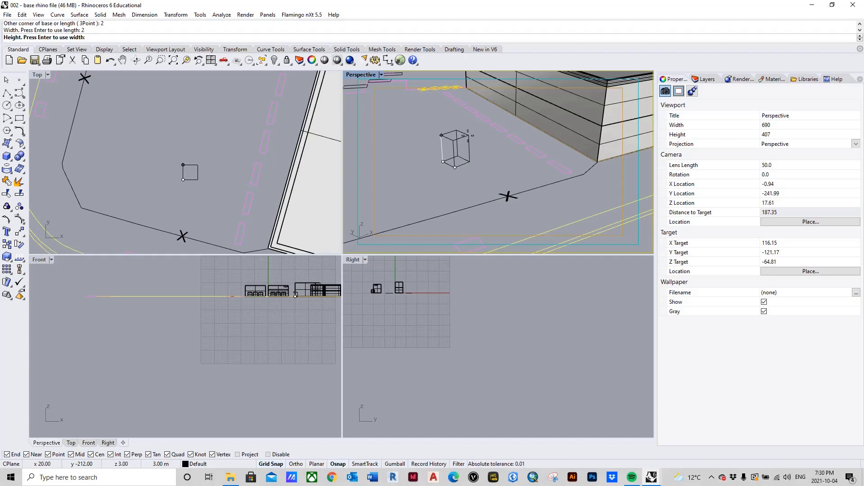
pyautogui.write('2')
pyautogui.press('Return')
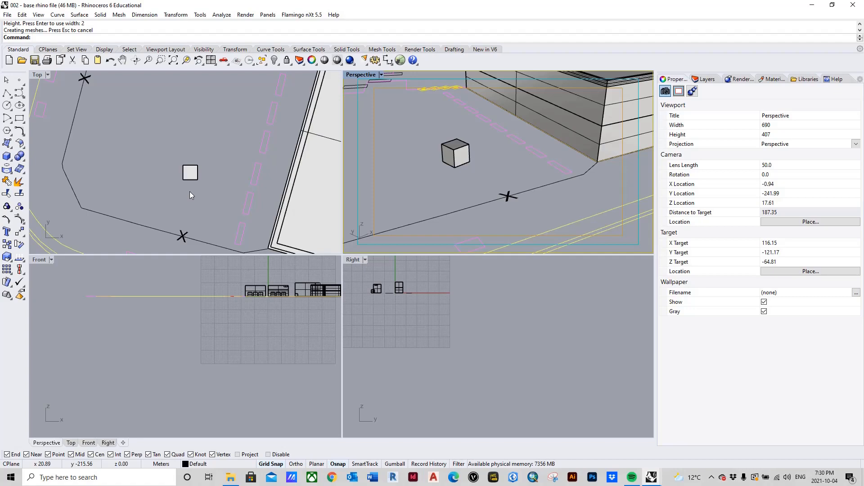
pyautogui.click(577, 104)
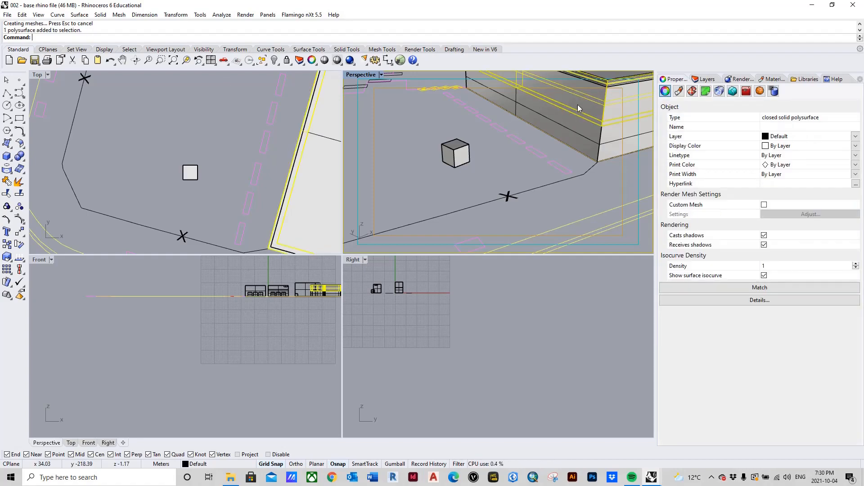
pyautogui.scroll(-3, 555, 201)
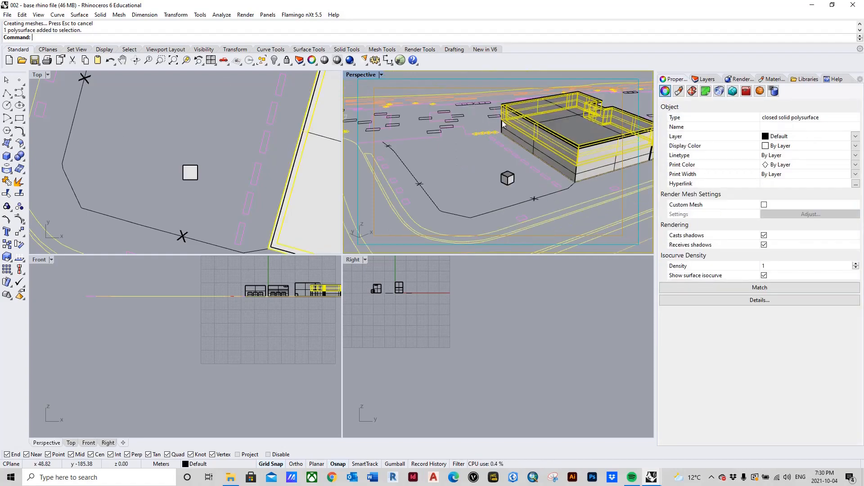
pyautogui.click(196, 175)
pyautogui.click(196, 173)
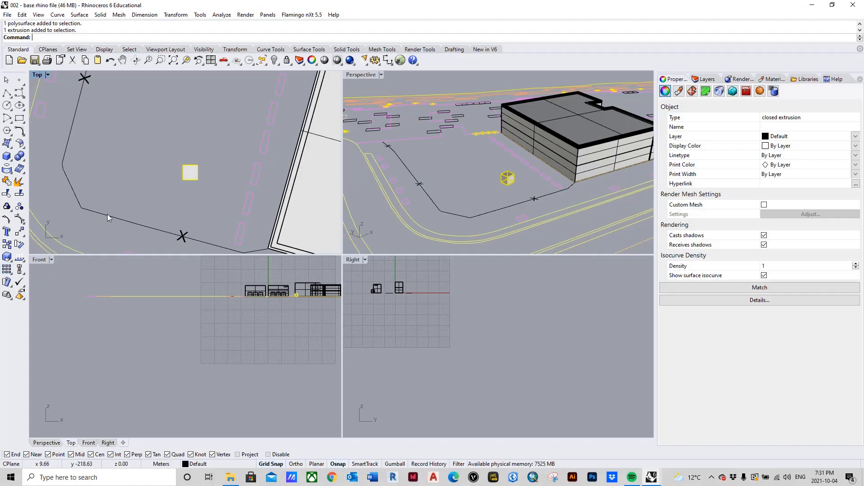
pyautogui.click(11, 273)
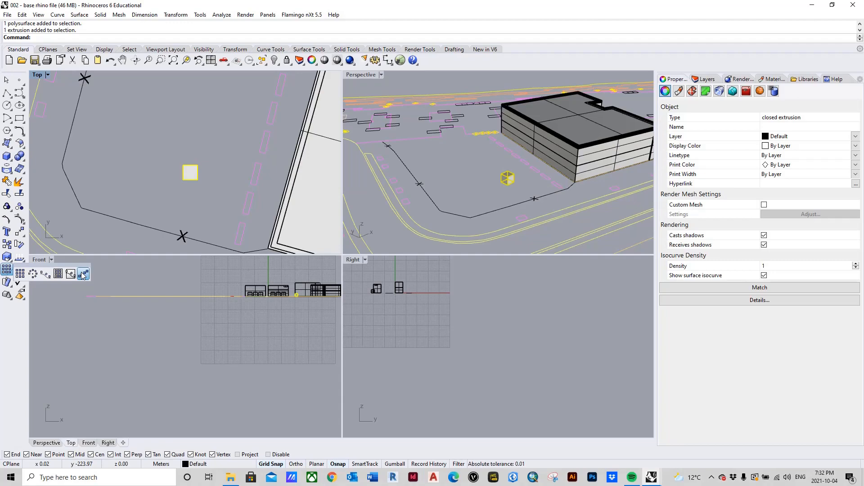
pyautogui.click(170, 131)
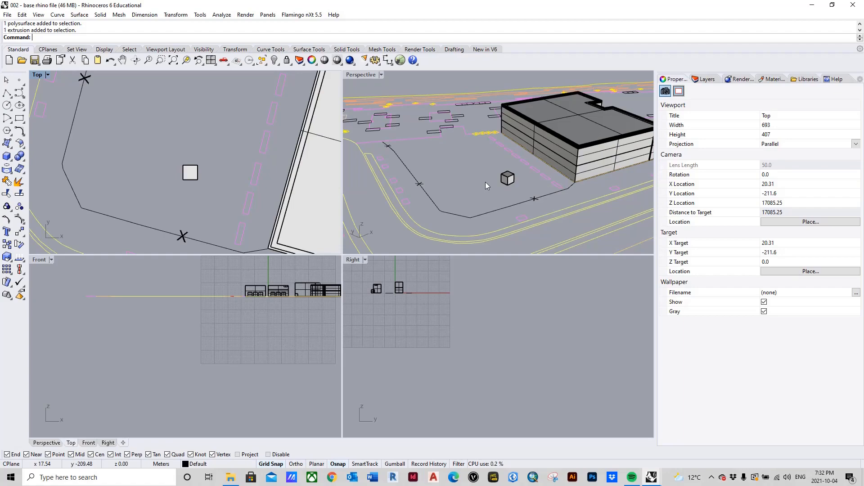
# Draw a straight 11 m polyline in the positive Y direction from the box's upper-left corner in the Top view.
pyautogui.click(6, 93)
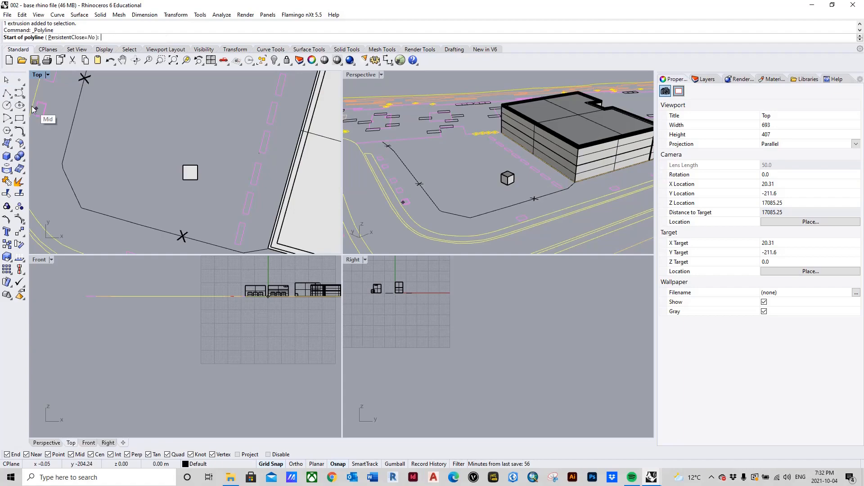
pyautogui.click(7, 94)
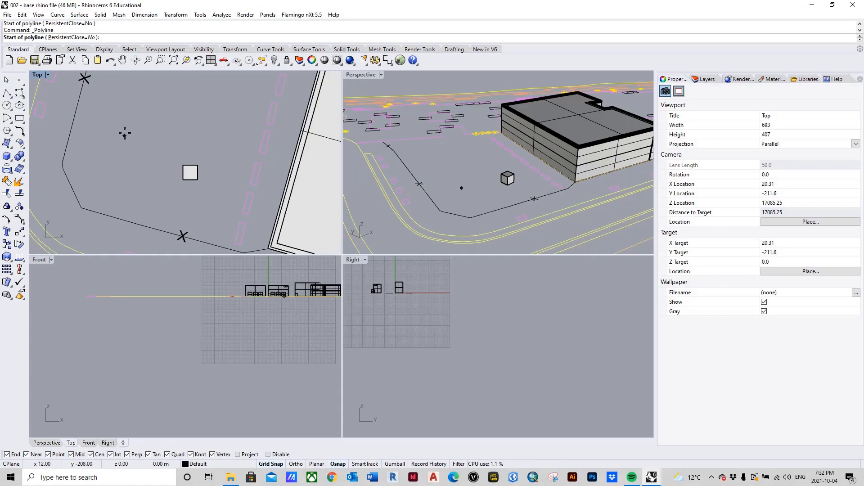
pyautogui.click(182, 164)
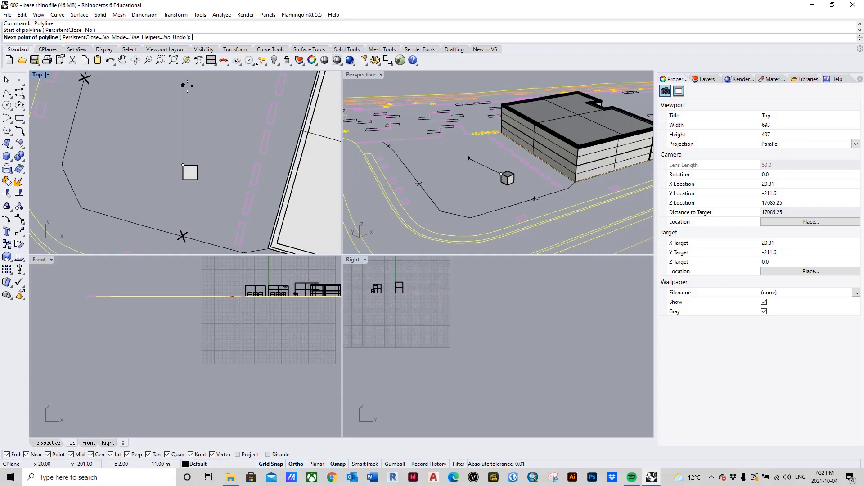
pyautogui.click(182, 84)
pyautogui.press('Return')
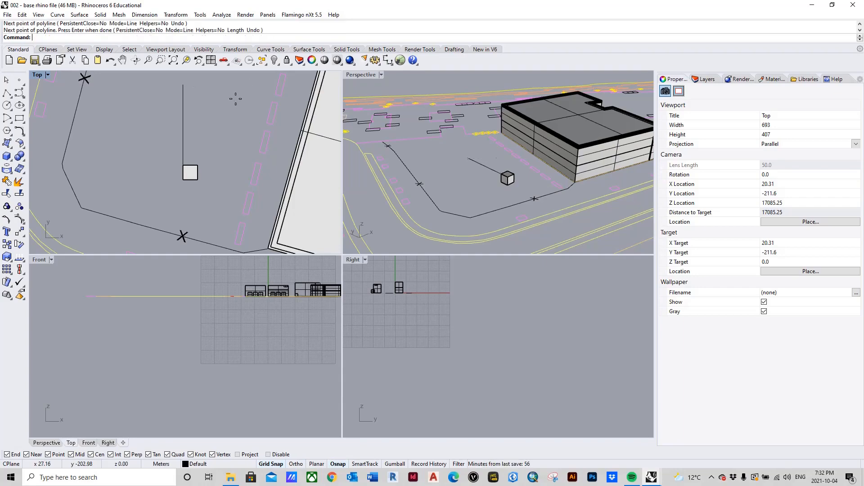
# Create a linear array of the box with 9 items spaced 3 m apart along the guide line, starting from the box's corner.
pyautogui.click(484, 177)
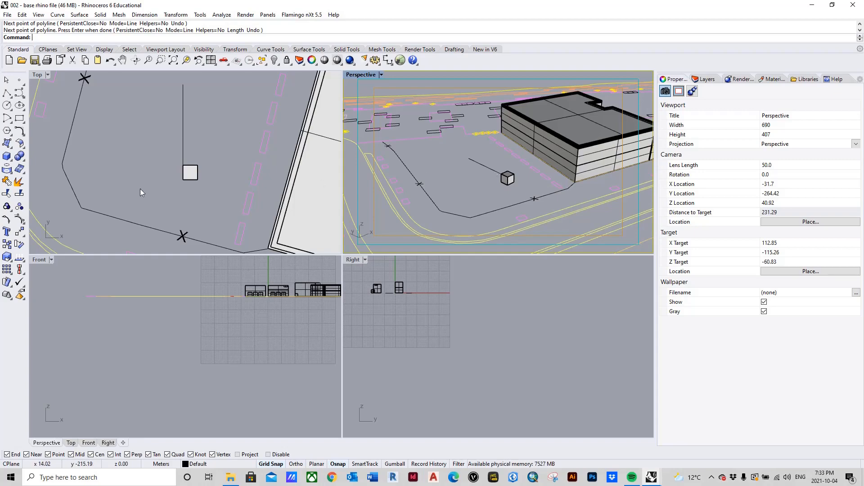
pyautogui.click(11, 274)
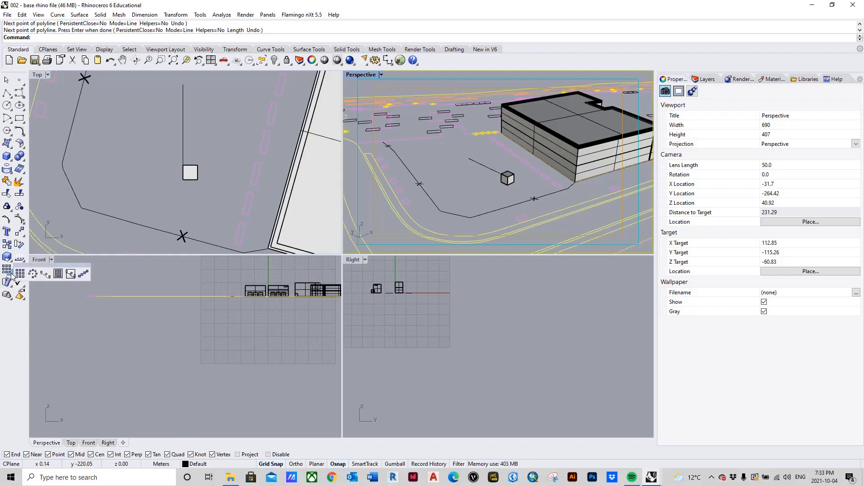
pyautogui.click(83, 273)
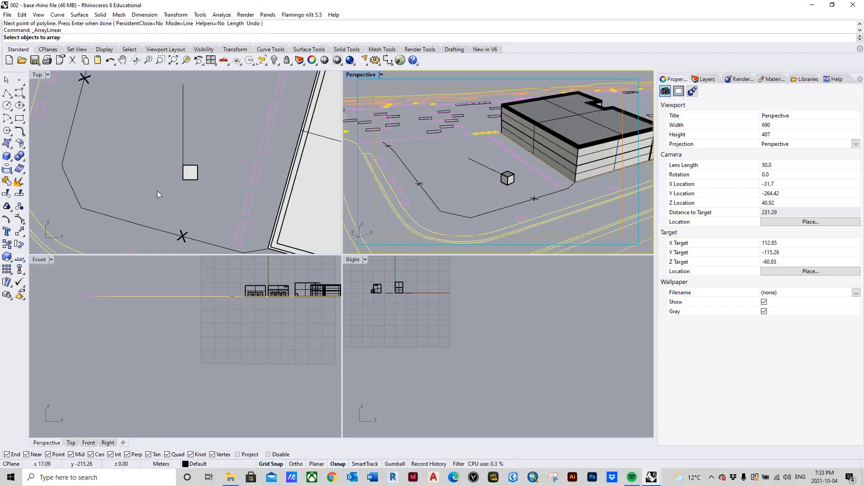
pyautogui.click(190, 174)
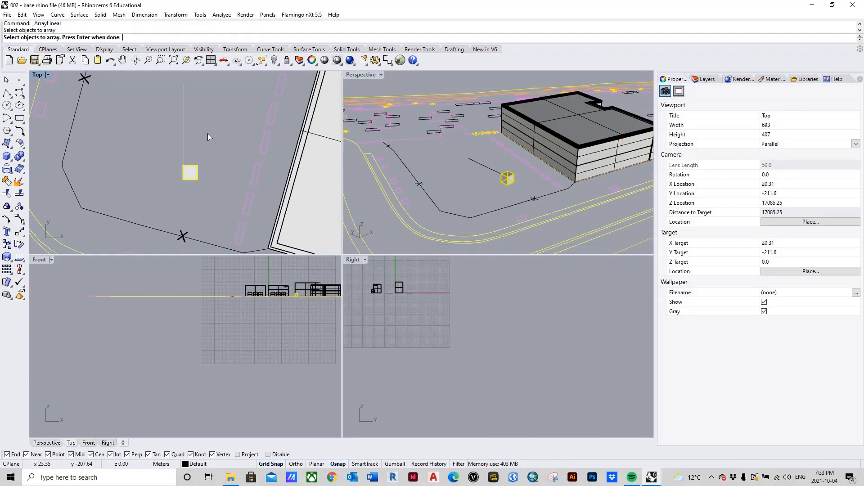
pyautogui.press('Return')
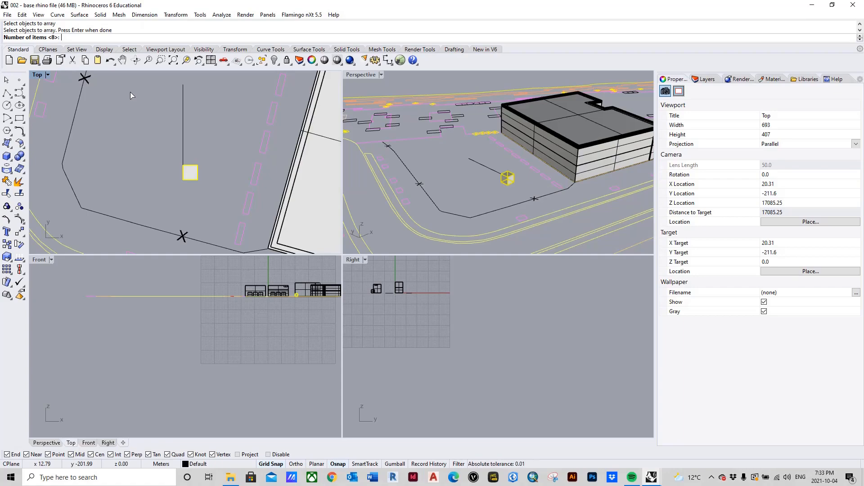
pyautogui.write('9')
pyautogui.press('Return')
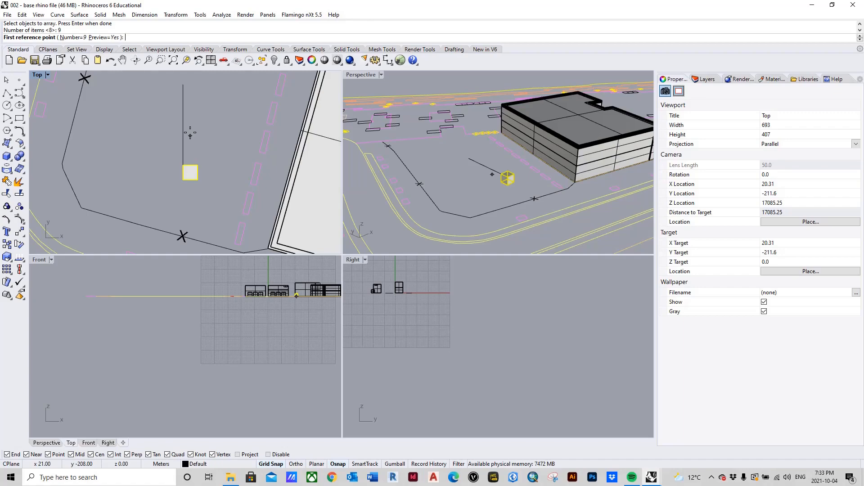
pyautogui.click(183, 165)
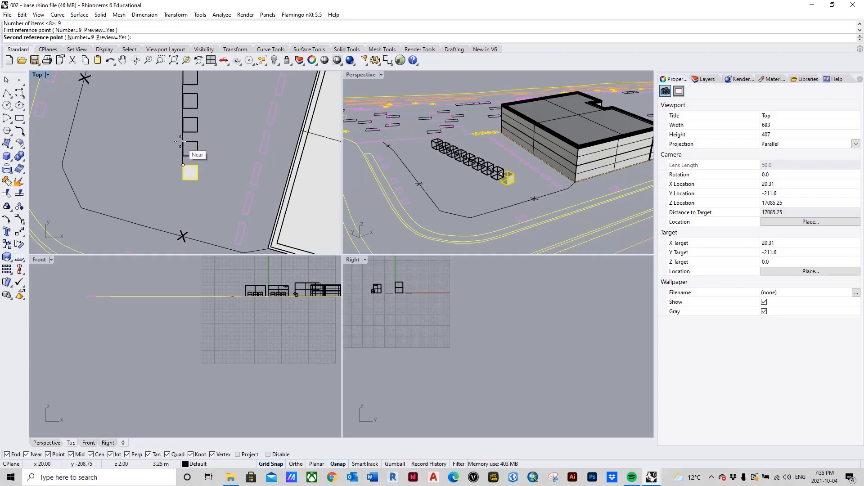
pyautogui.write('3')
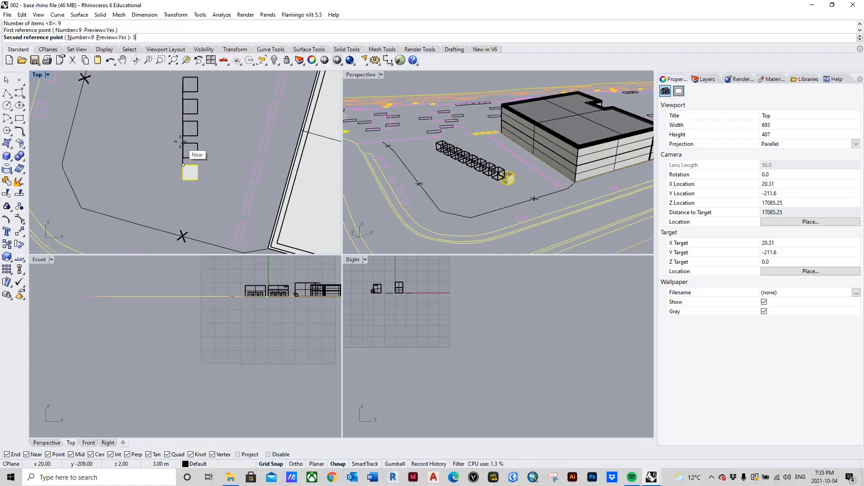
pyautogui.press('Return')
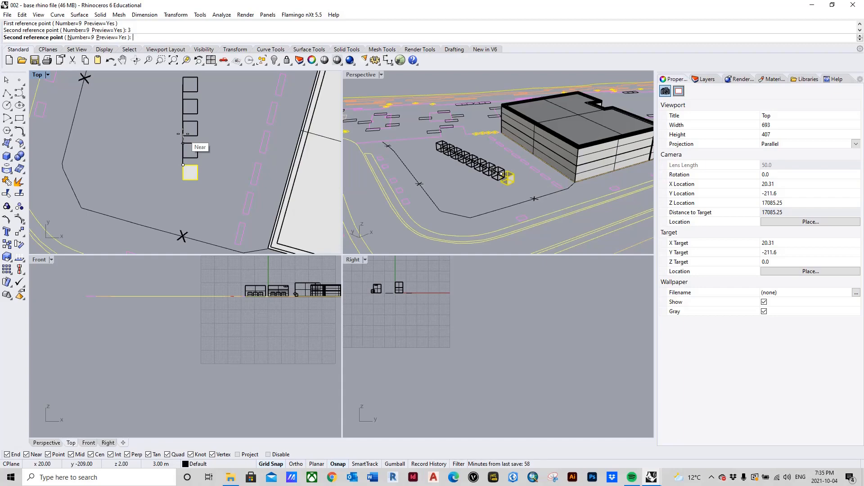
pyautogui.click(184, 135)
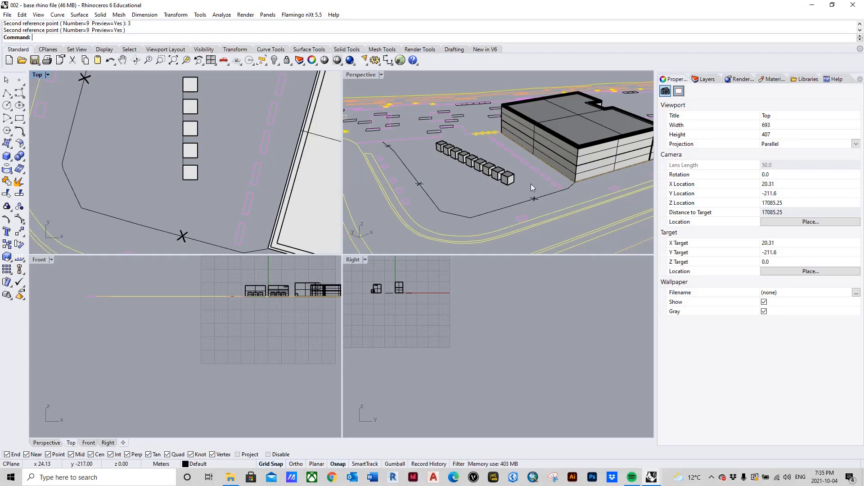
pyautogui.click(511, 179)
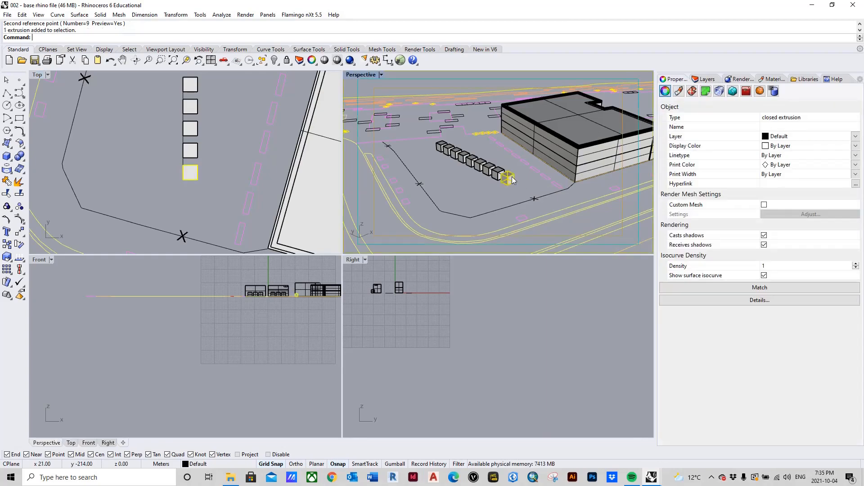
pyautogui.keyDown('shift'); pyautogui.click(560, 151); pyautogui.keyUp('shift')
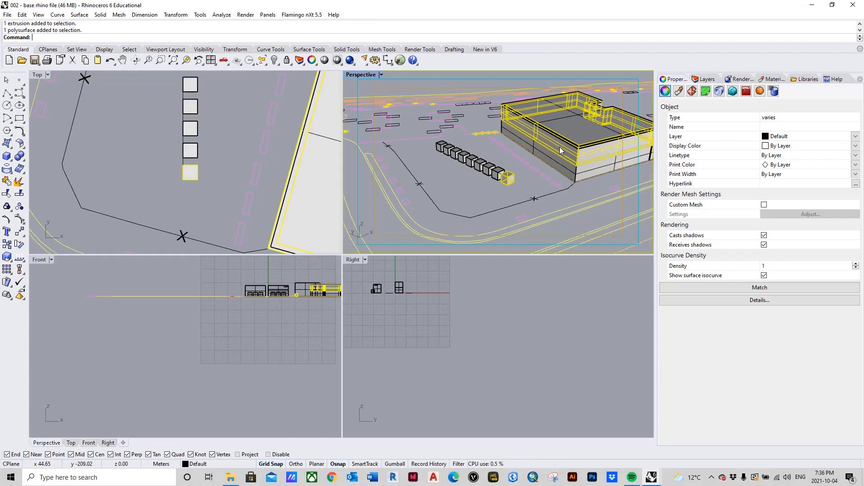
pyautogui.click(219, 170)
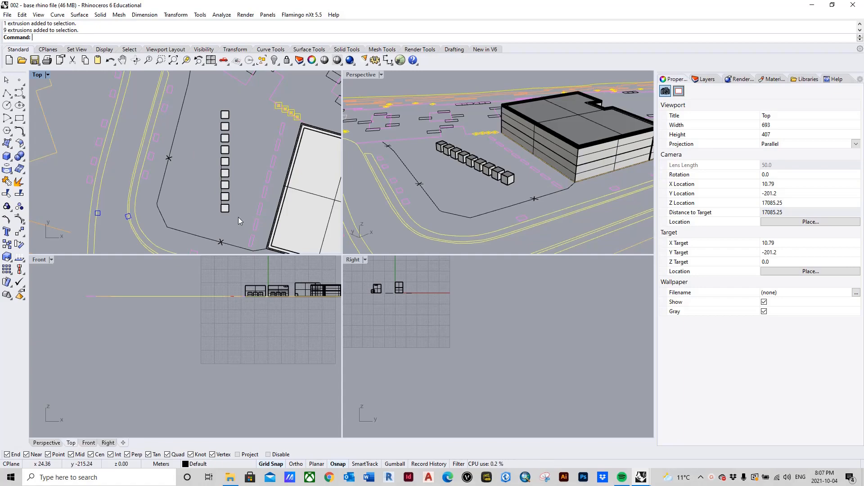
# Move the nine arrayed boxes from the nearest end box's bottom corner to the building's base corner.
pyautogui.moveTo(237, 194); pyautogui.dragTo(225, 107)
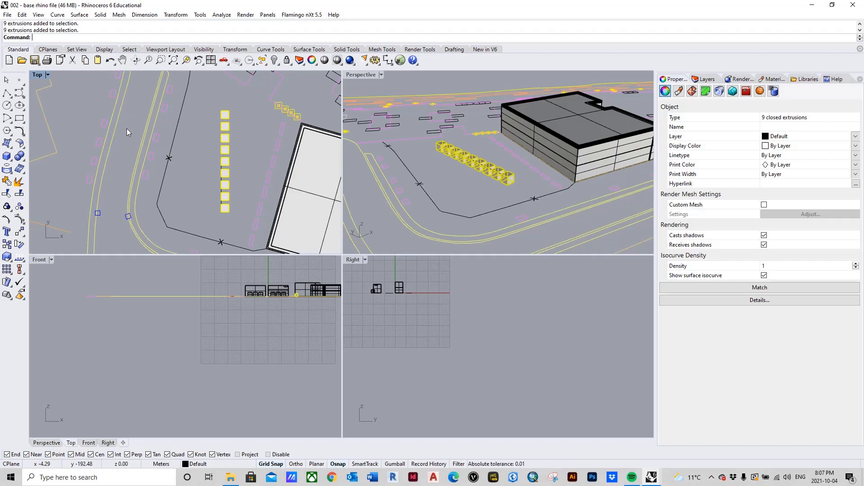
pyautogui.write('M')
pyautogui.press('Return')
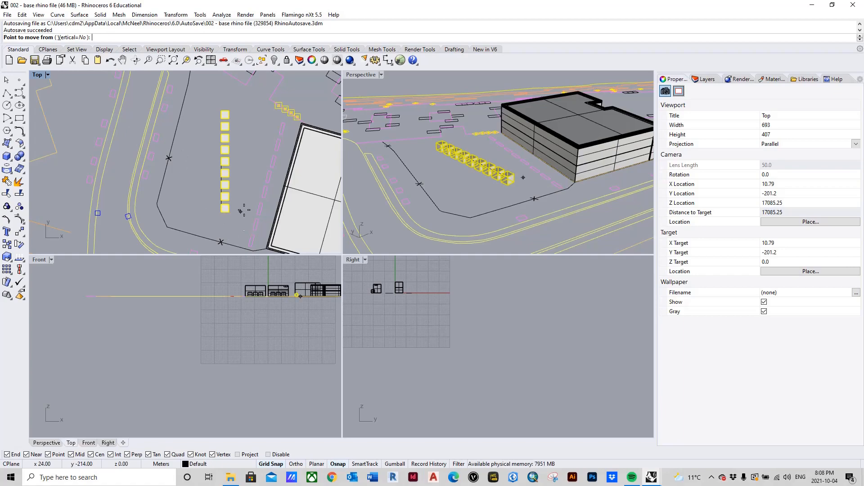
pyautogui.scroll(4, 530, 187)
pyautogui.scroll(-2, 527, 187)
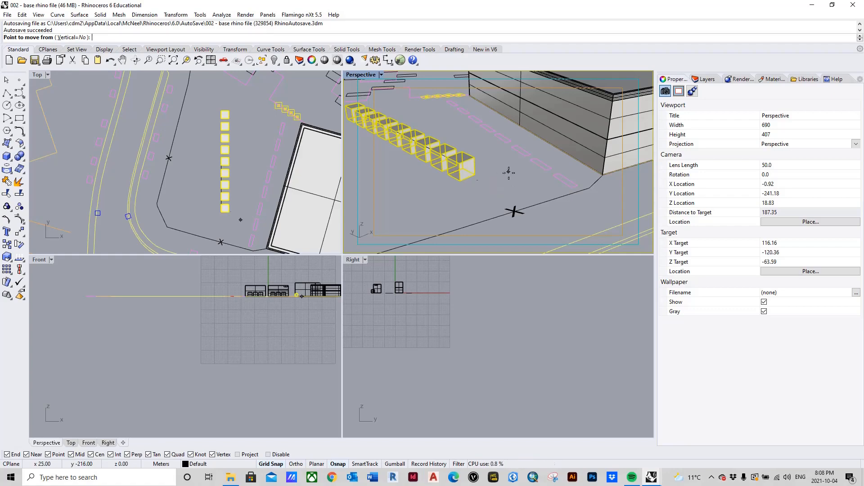
pyautogui.click(475, 174)
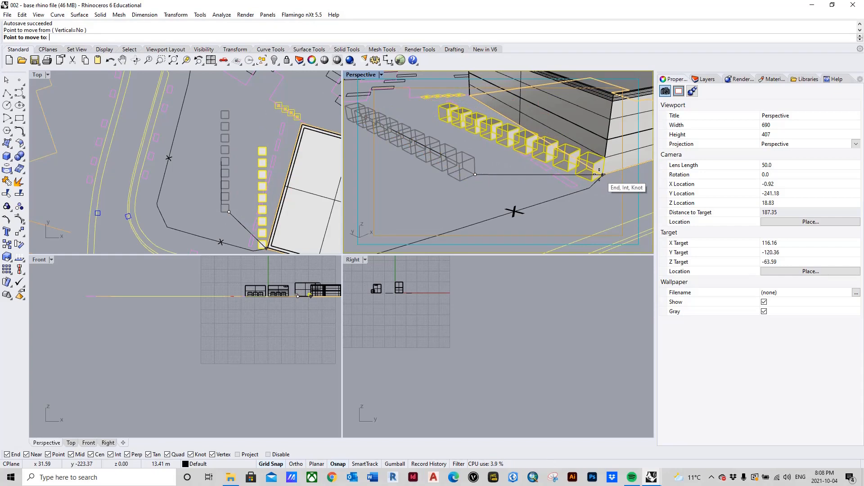
pyautogui.click(587, 176)
pyautogui.scroll(-2, 286, 134)
pyautogui.scroll(4, 265, 223)
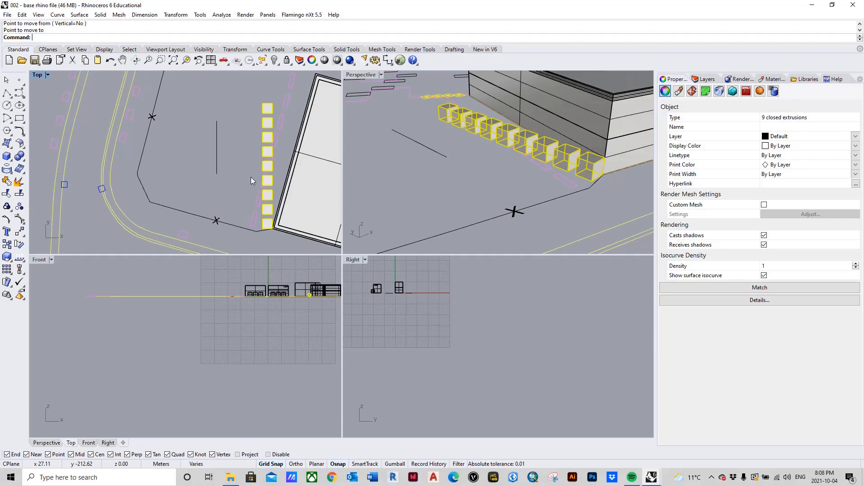
pyautogui.click(246, 174)
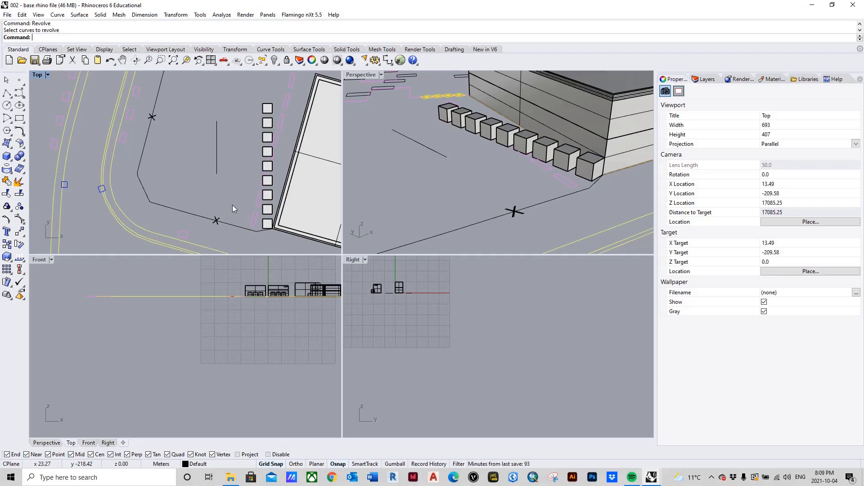
# Rotate the nine boxes about the building corner, using the row's far corner as first reference and the facade's far corner as second.
pyautogui.write('Rotate')
pyautogui.press('Return')
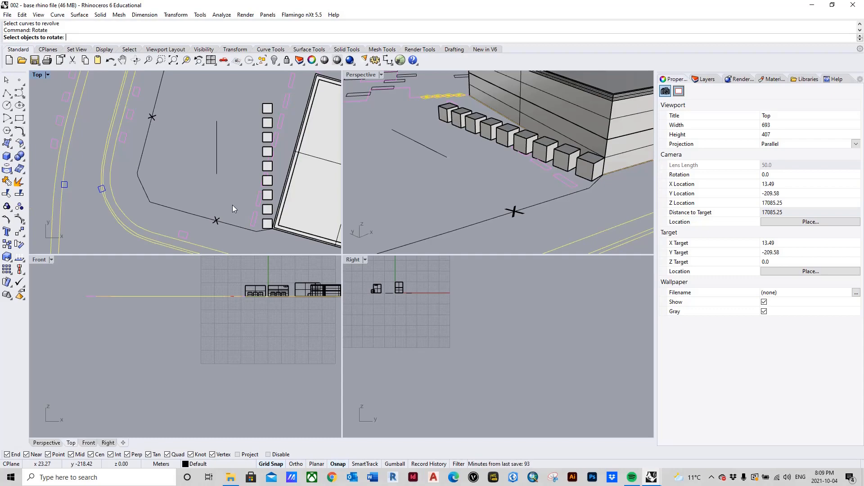
pyautogui.click(267, 225)
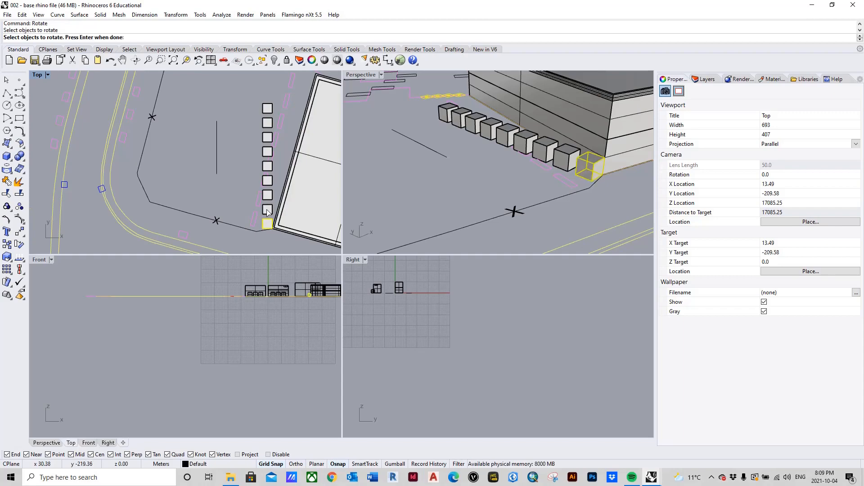
pyautogui.click(268, 210)
pyautogui.click(269, 195)
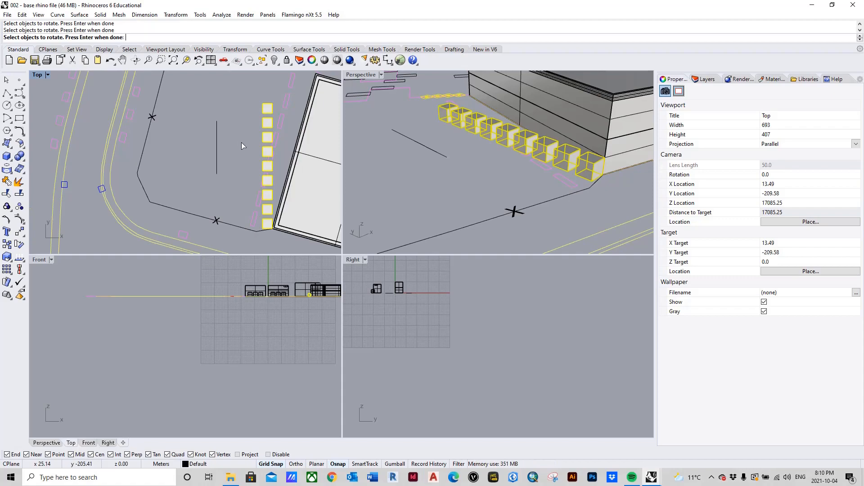
pyautogui.press('Return')
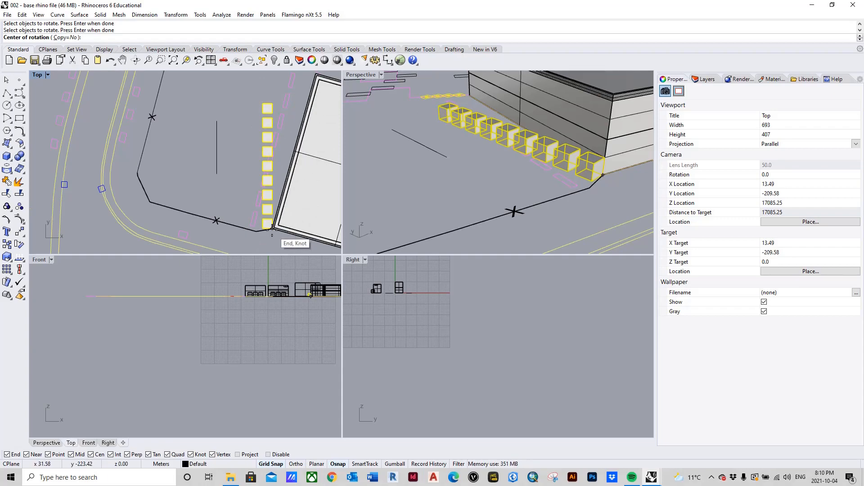
pyautogui.scroll(4, 272, 228)
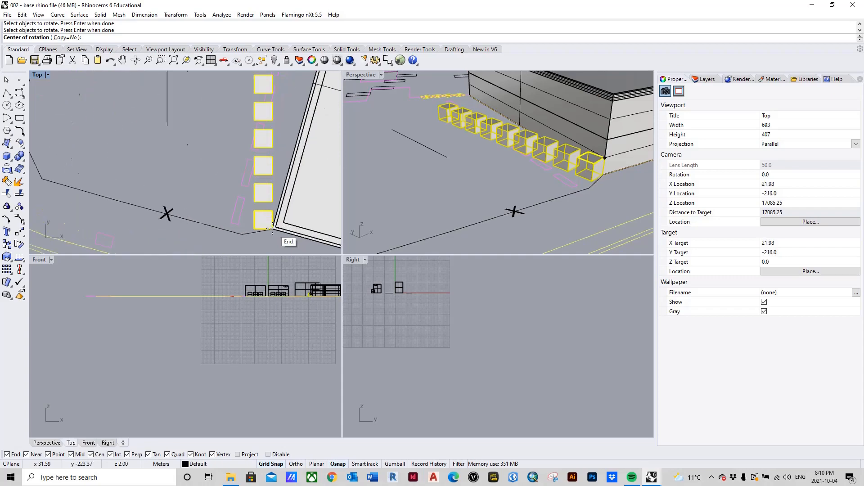
pyautogui.scroll(5, 272, 229)
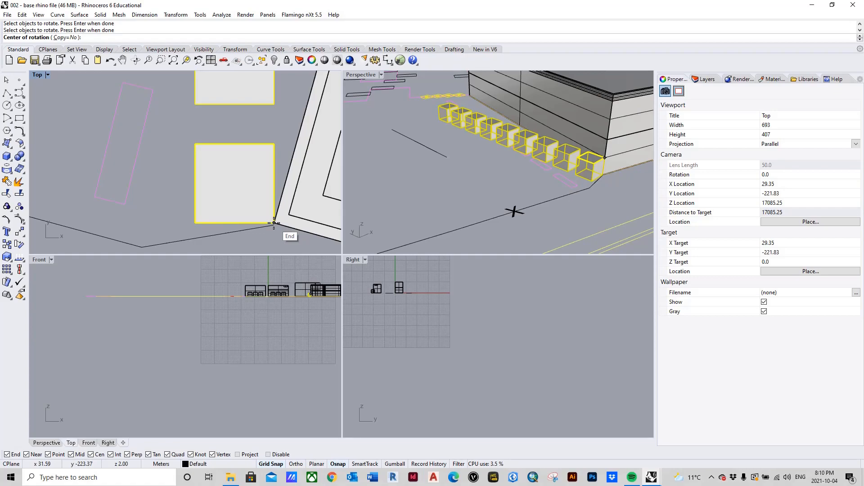
pyautogui.click(274, 222)
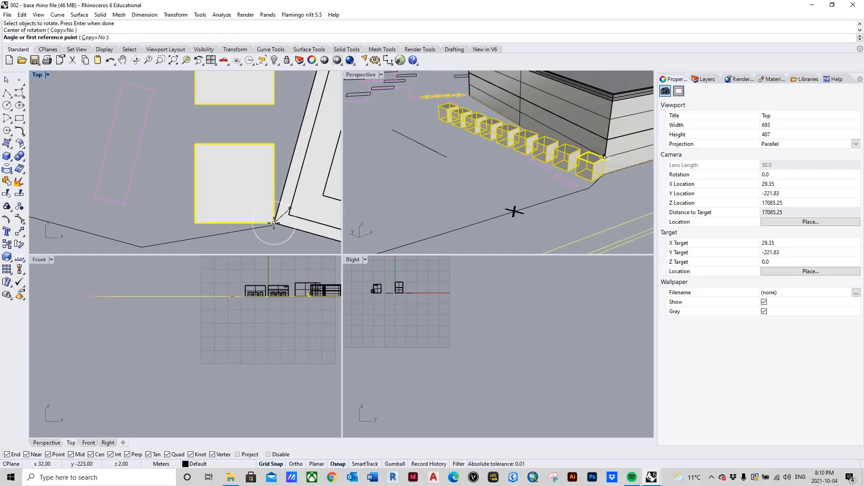
pyautogui.scroll(-18, 260, 165)
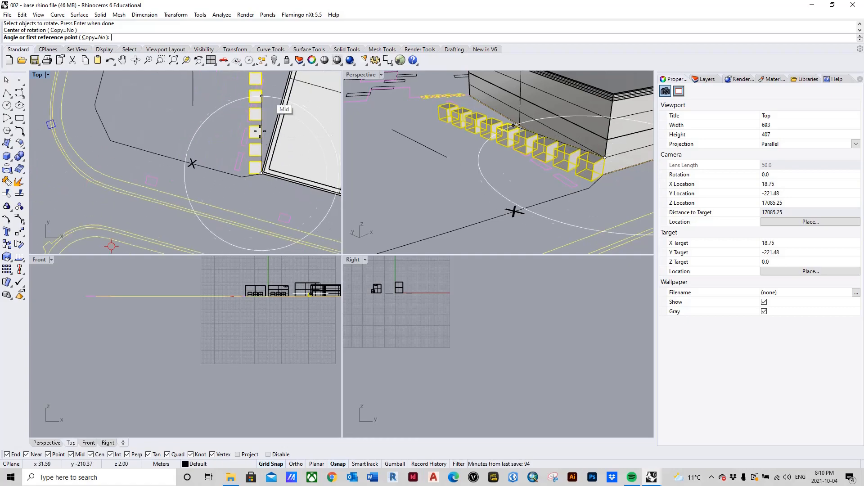
pyautogui.scroll(-5, 260, 130)
pyautogui.scroll(6, 264, 129)
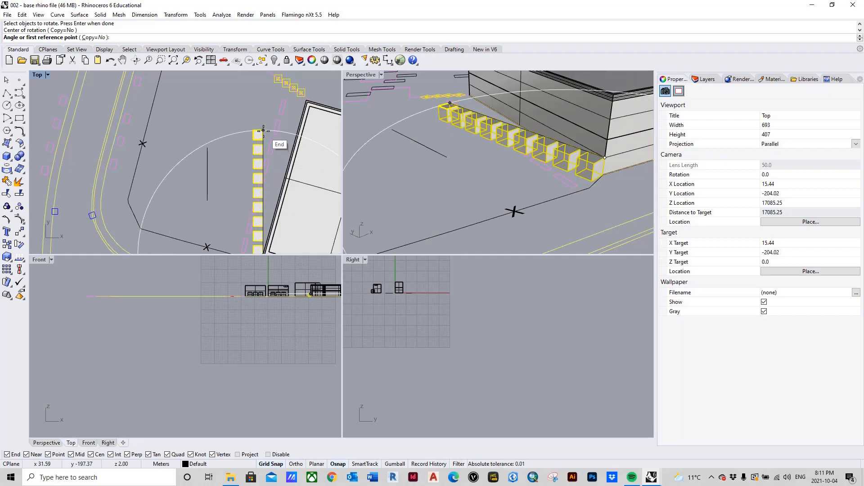
pyautogui.click(264, 131)
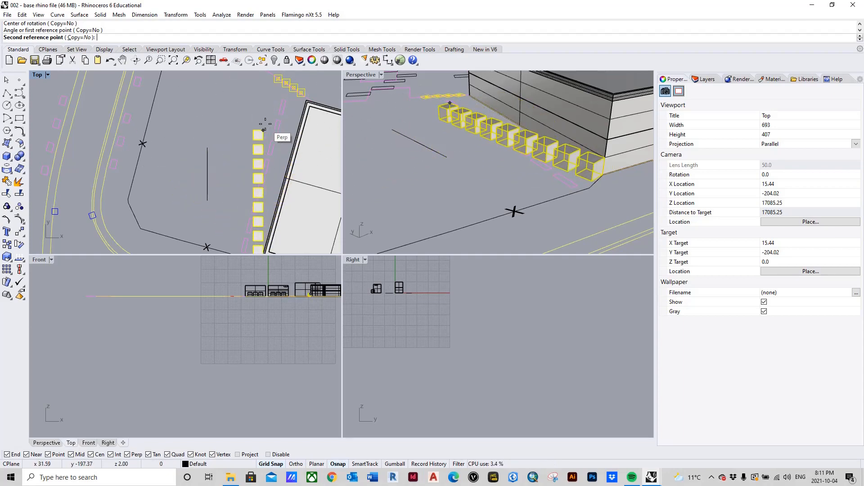
pyautogui.scroll(-6, 218, 136)
pyautogui.scroll(4, 224, 137)
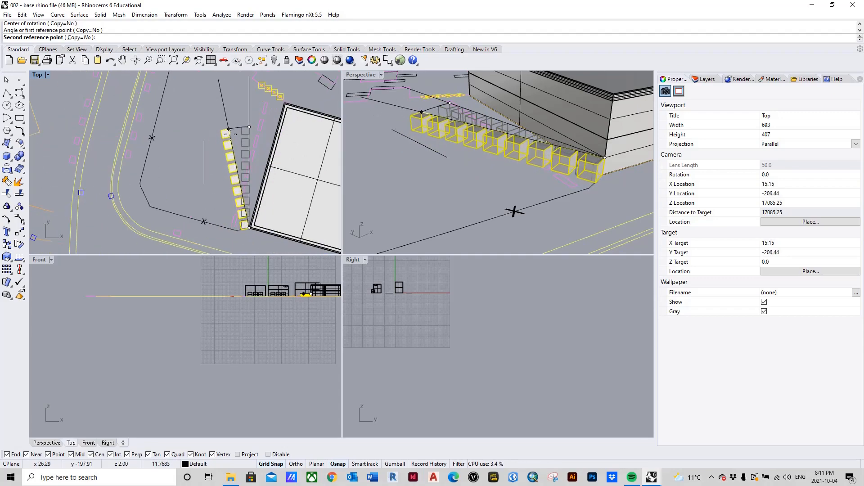
pyautogui.scroll(3, 275, 128)
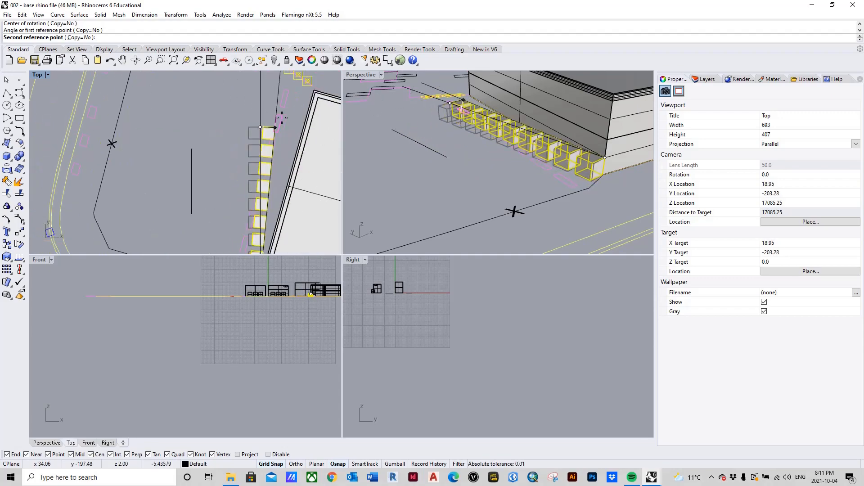
pyautogui.scroll(4, 311, 94)
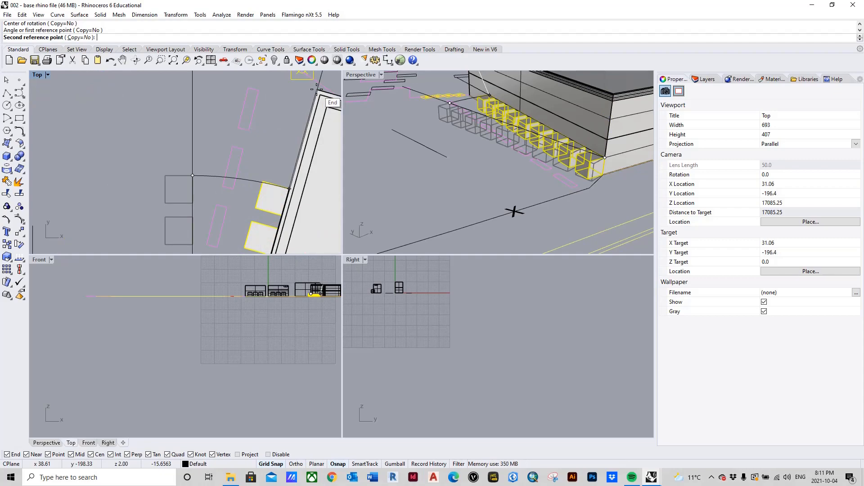
pyautogui.click(316, 90)
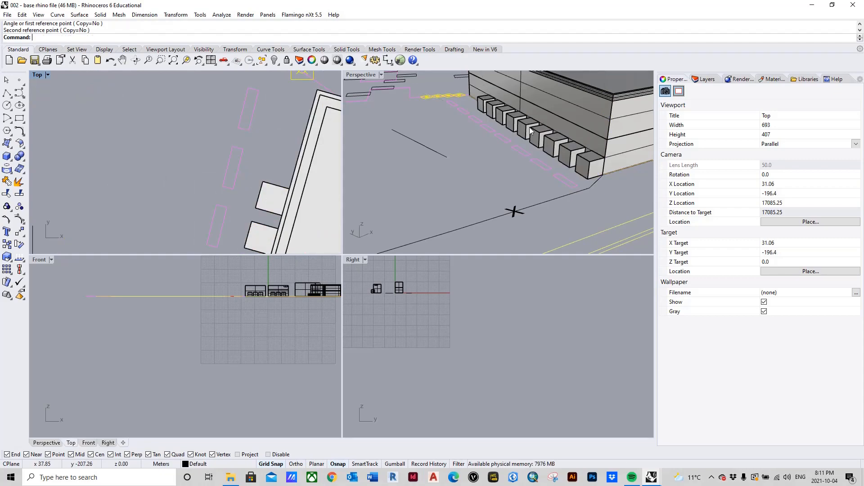
# Examine the rotated row of boxes against the building facade in the Perspective and Top views.
pyautogui.scroll(-10, 485, 165)
pyautogui.scroll(5, 484, 165)
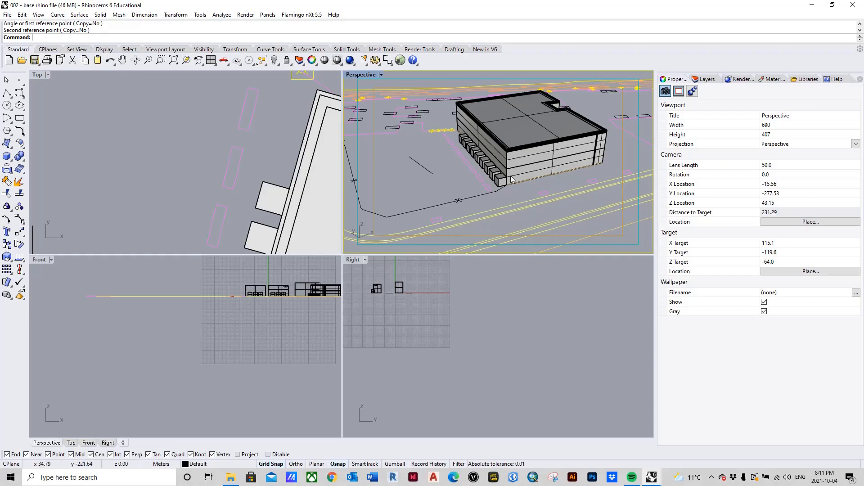
pyautogui.scroll(8, 500, 162)
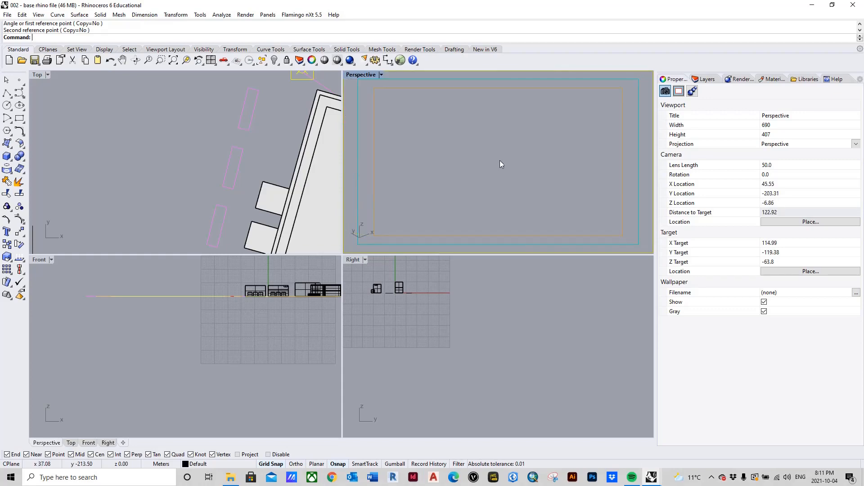
pyautogui.click(515, 147)
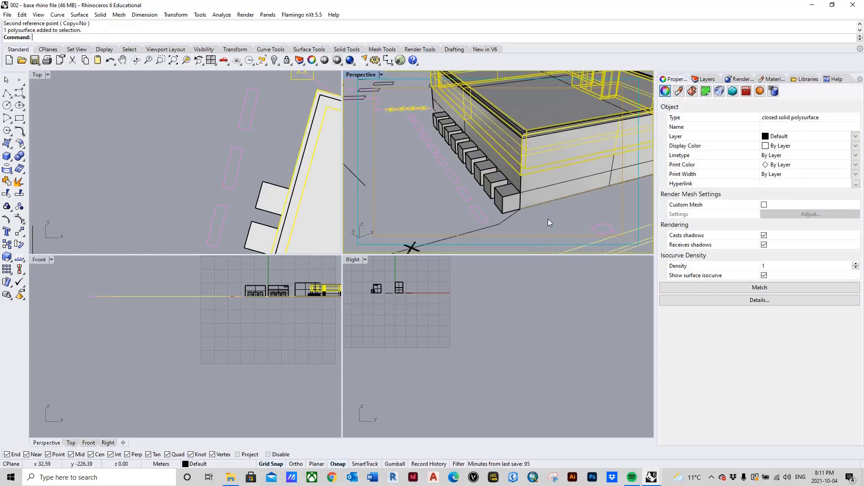
pyautogui.click(274, 144)
pyautogui.scroll(-4, 279, 137)
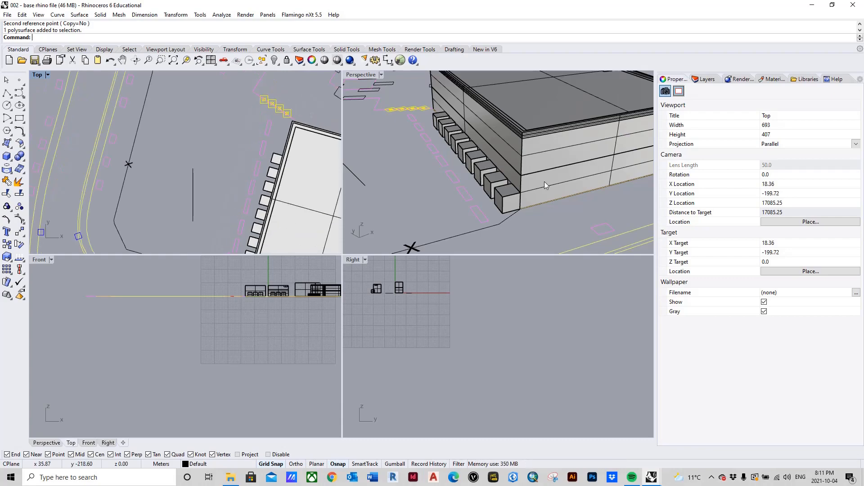
pyautogui.scroll(3, 555, 225)
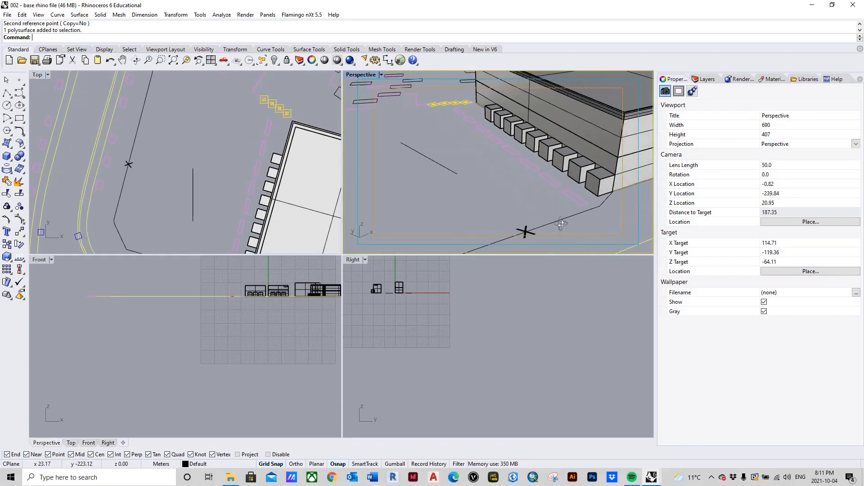
pyautogui.scroll(-5, 482, 194)
pyautogui.scroll(5, 524, 210)
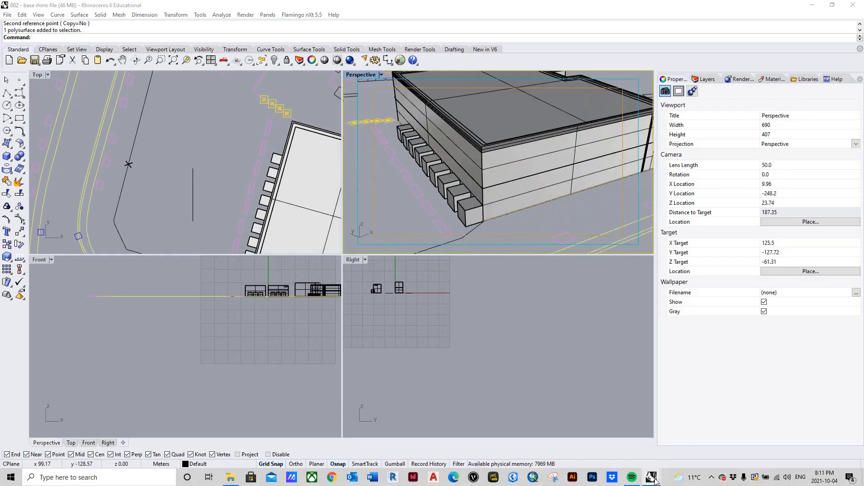
# Switch to the Project 2 - Complete Model file to view the repeated facade windows, and return to the base file.
pyautogui.moveTo(651, 478)
pyautogui.click(717, 439)
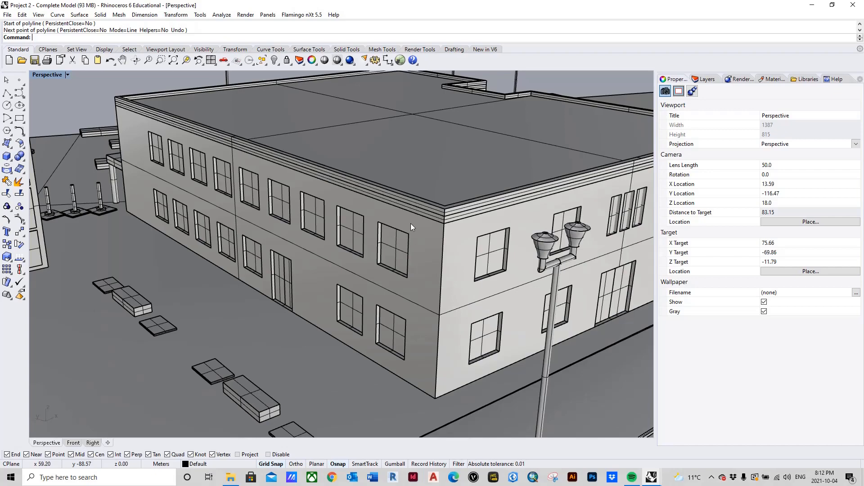
pyautogui.click(811, 6)
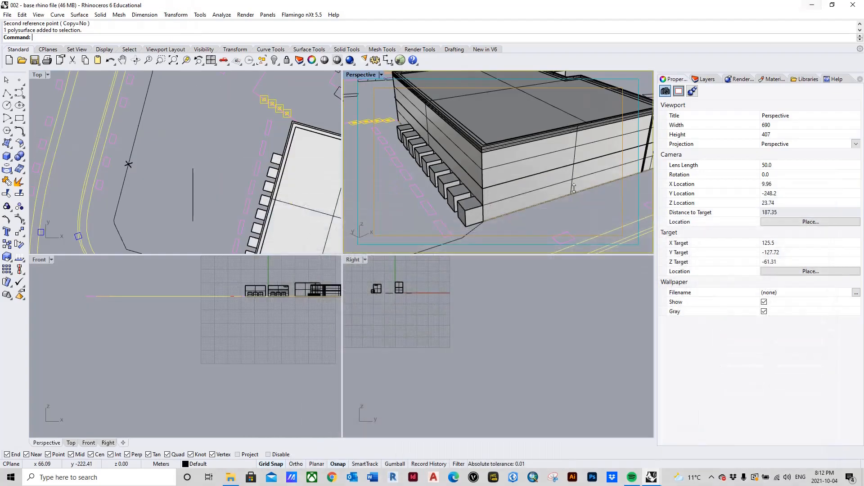
# Start a polyline at the top of the facade's near corner edge and run its first segment 1 m down that edge.
pyautogui.scroll(-6, 494, 228)
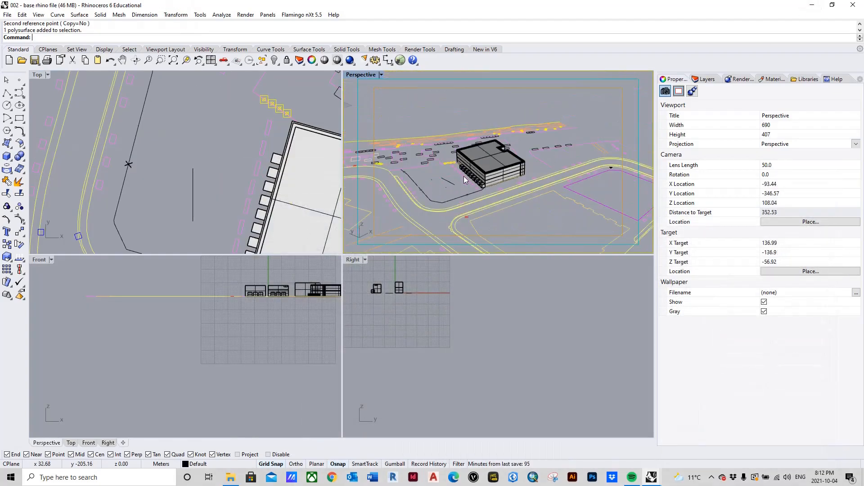
pyautogui.scroll(6, 465, 180)
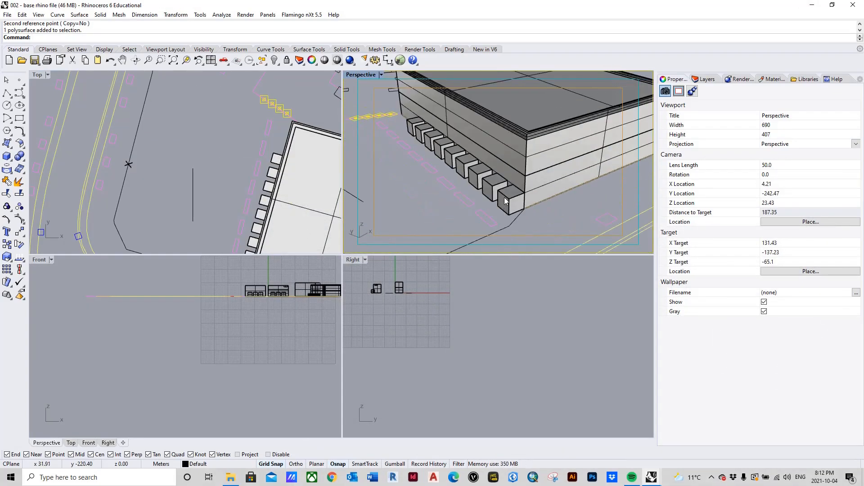
pyautogui.moveTo(534, 192); pyautogui.dragTo(489, 193, button='right')
pyautogui.scroll(-4, 490, 194)
pyautogui.scroll(2, 505, 186)
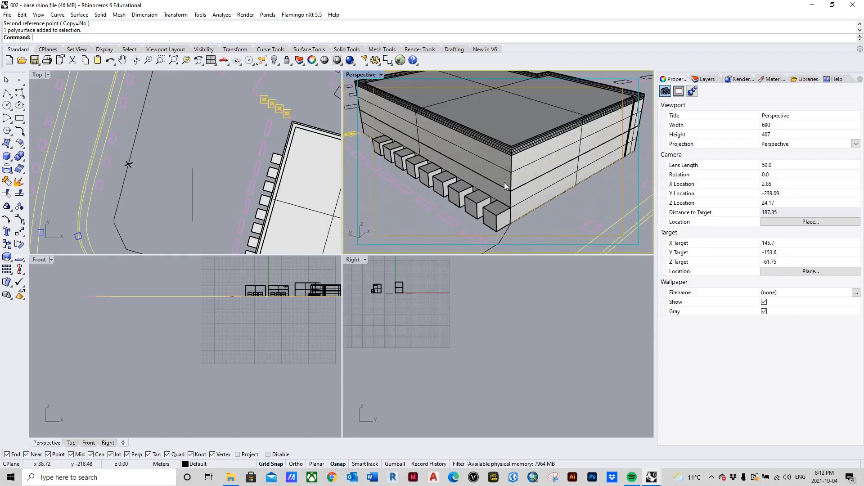
pyautogui.click(6, 92)
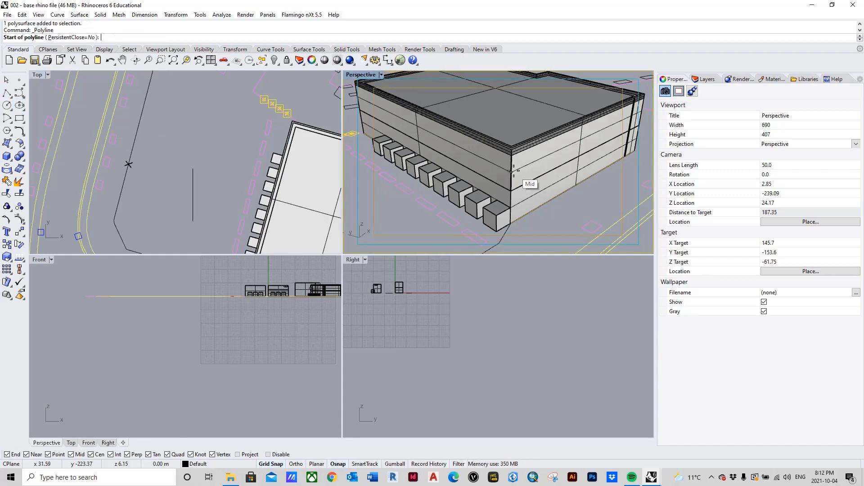
pyautogui.scroll(3, 512, 167)
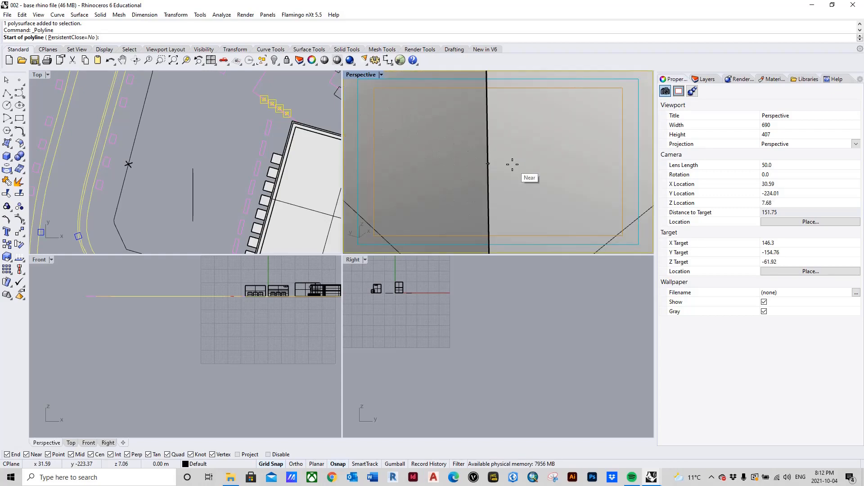
pyautogui.scroll(-2, 512, 165)
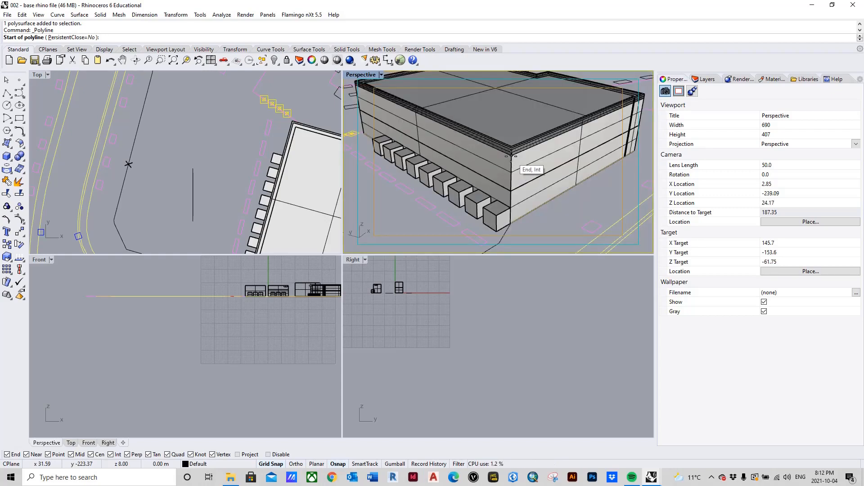
pyautogui.scroll(2, 511, 157)
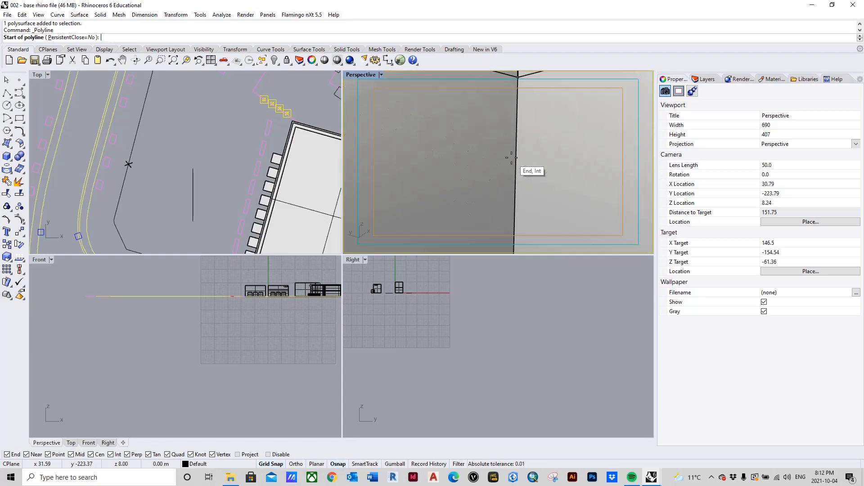
pyautogui.scroll(-2, 511, 157)
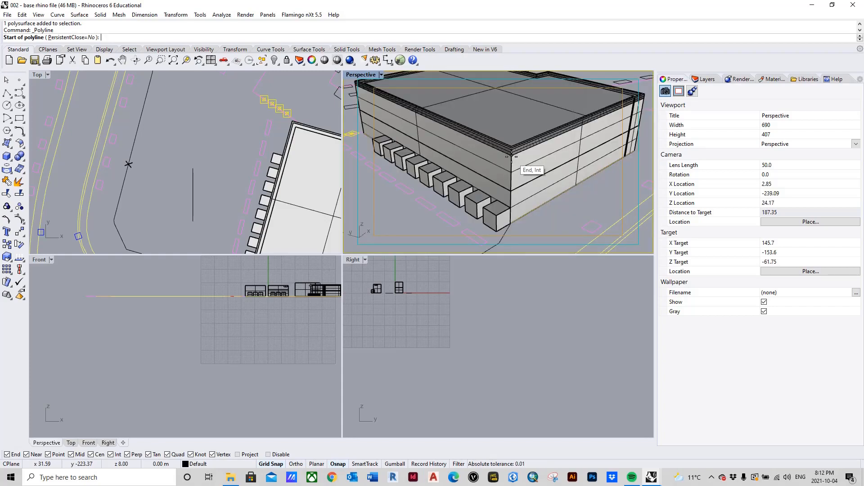
pyautogui.click(511, 156)
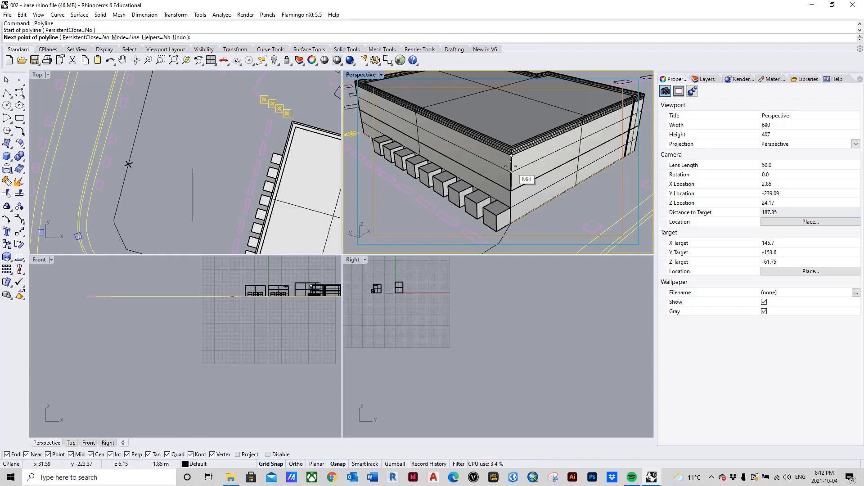
pyautogui.press('Return')
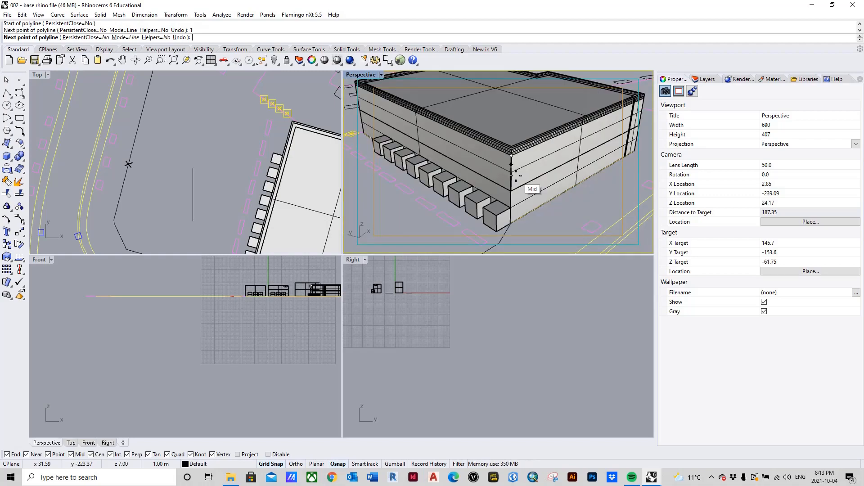
pyautogui.click(513, 172)
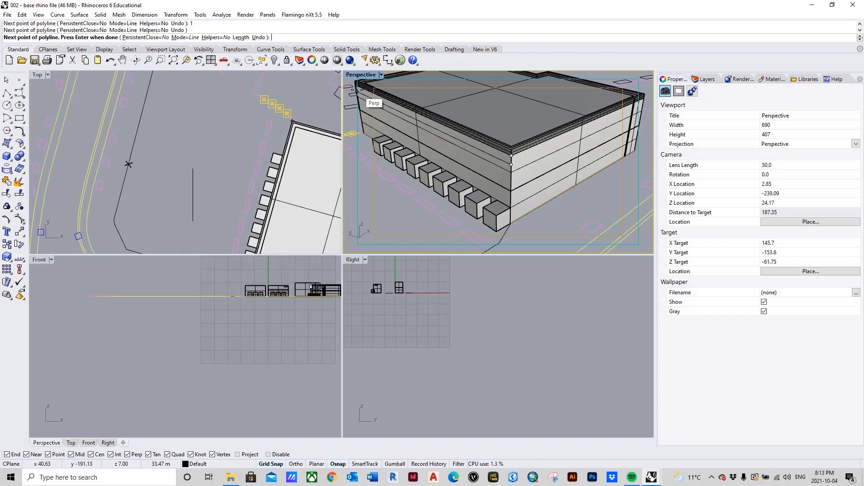
# Add a 2 m polyline segment along the facade, parallel to the row of boxes, and finish the polyline.
pyautogui.write('2')
pyautogui.press('Return')
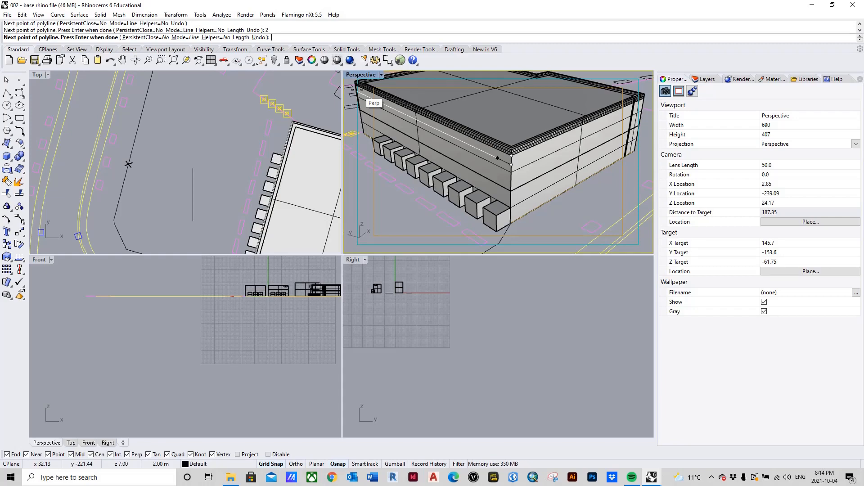
pyautogui.click(498, 158)
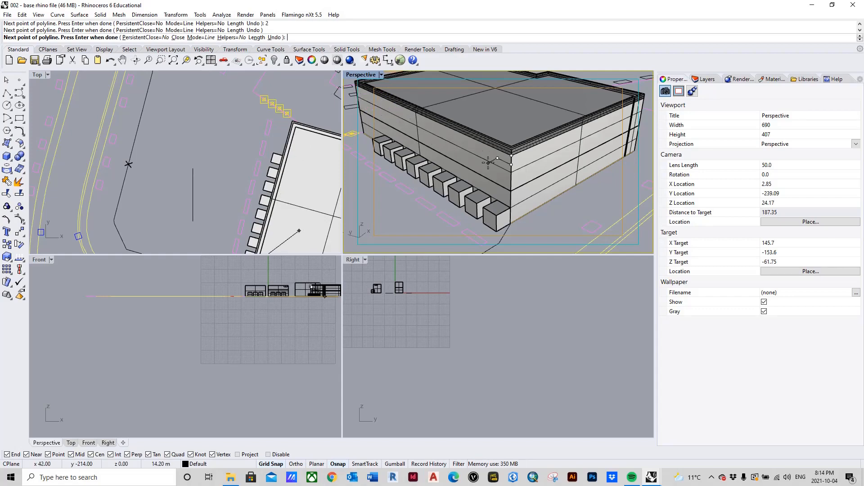
pyautogui.press('Return')
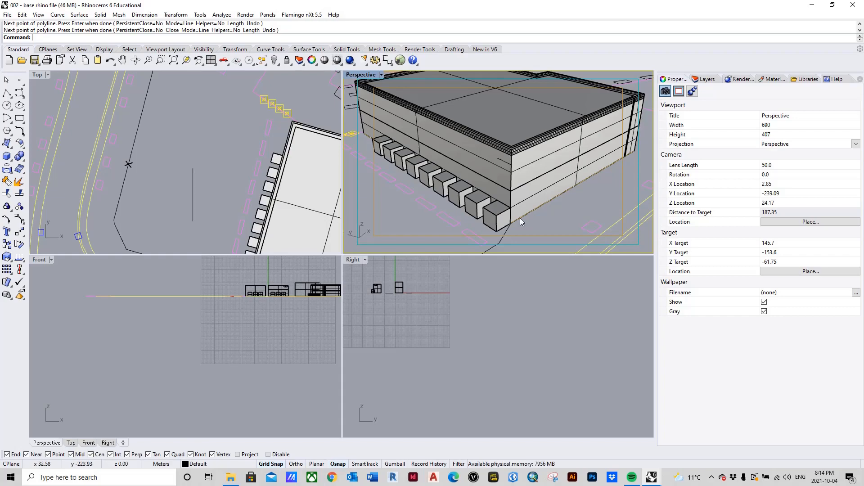
# Move all nine boxes from the nearest box's top corner on the building edge to the far end of the 2 m guide segment.
pyautogui.click(493, 210)
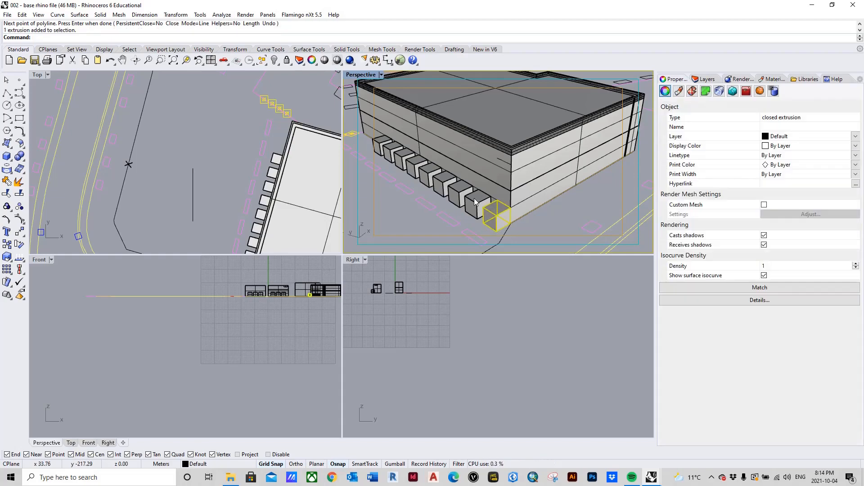
pyautogui.click(474, 198)
pyautogui.click(496, 215)
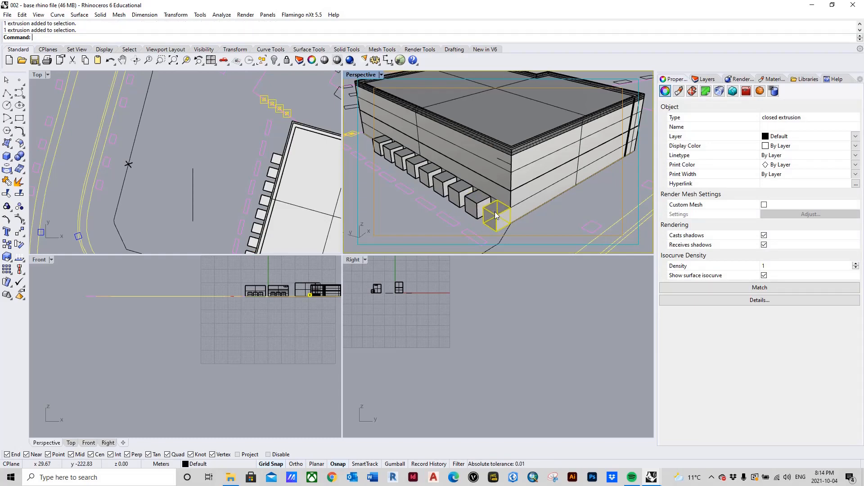
pyautogui.keyDown('shift'); pyautogui.click(475, 198); pyautogui.keyUp('shift')
pyautogui.keyDown('shift'); pyautogui.click(460, 193); pyautogui.keyUp('shift')
pyautogui.keyDown('shift'); pyautogui.click(444, 185); pyautogui.keyUp('shift')
pyautogui.keyDown('shift'); pyautogui.click(431, 175); pyautogui.keyUp('shift')
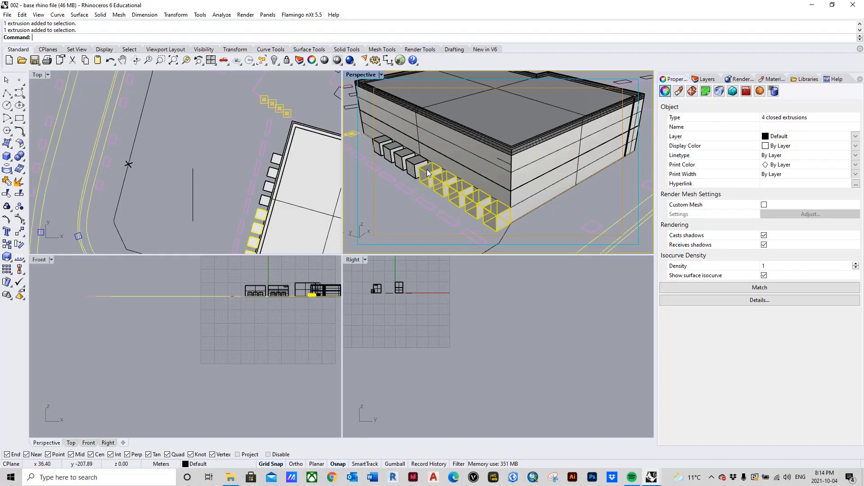
pyautogui.keyDown('shift'); pyautogui.click(418, 167); pyautogui.keyUp('shift')
pyautogui.keyDown('shift'); pyautogui.click(405, 160); pyautogui.keyUp('shift')
pyautogui.keyDown('shift'); pyautogui.click(390, 152); pyautogui.keyUp('shift')
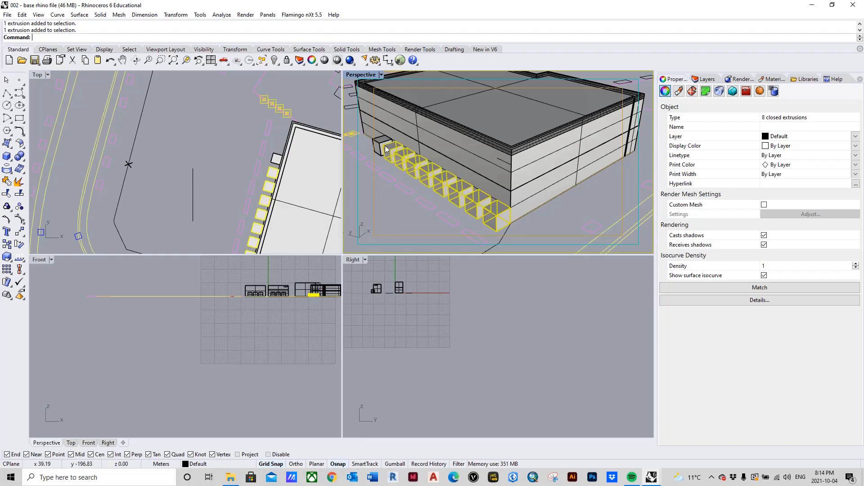
pyautogui.keyDown('shift'); pyautogui.click(379, 144); pyautogui.keyUp('shift')
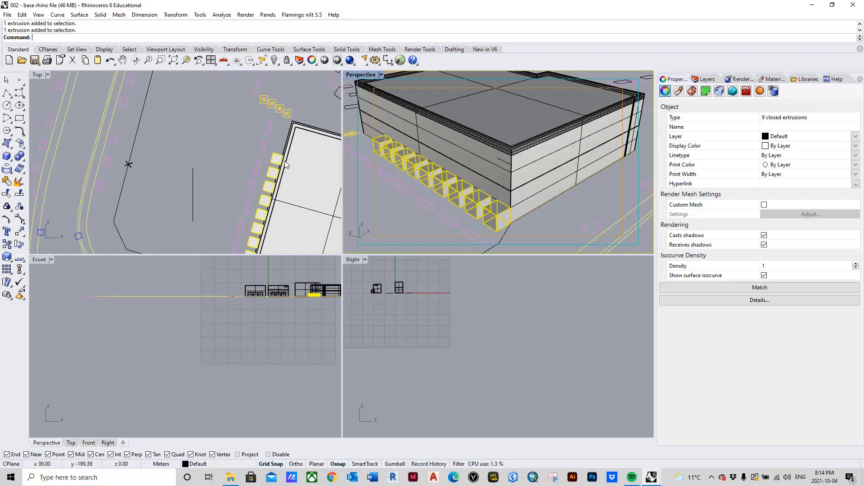
pyautogui.write('M')
pyautogui.press('Return')
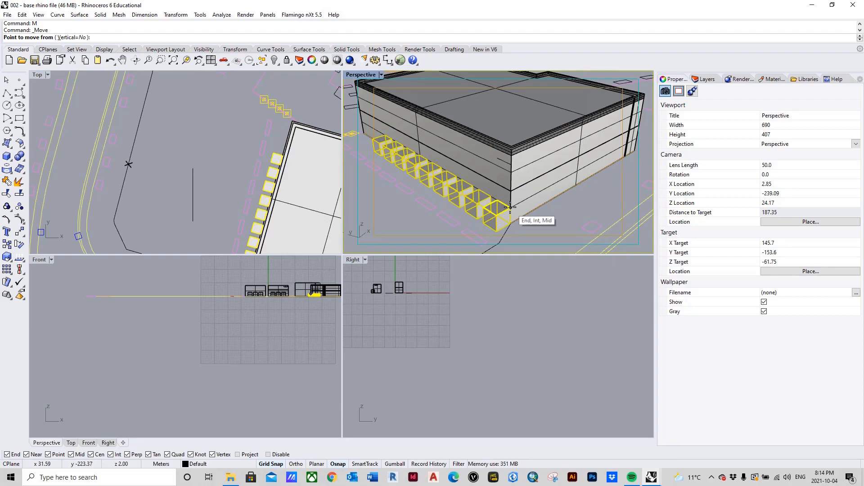
pyautogui.click(511, 207)
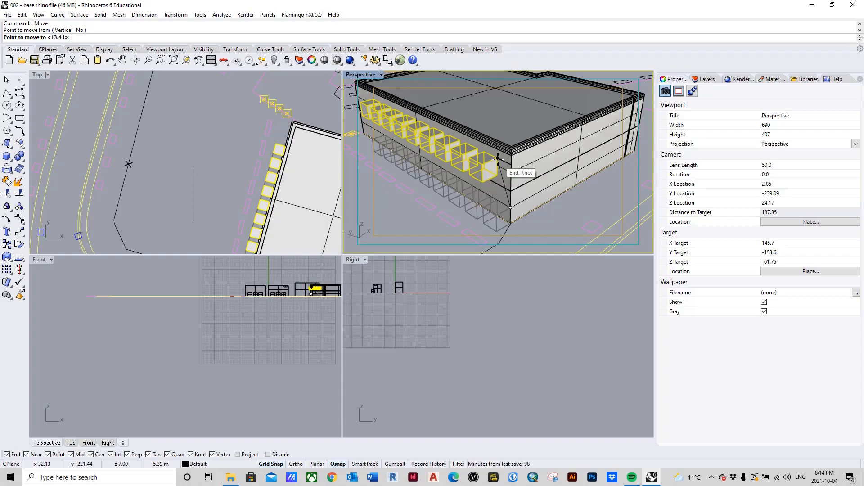
pyautogui.click(498, 159)
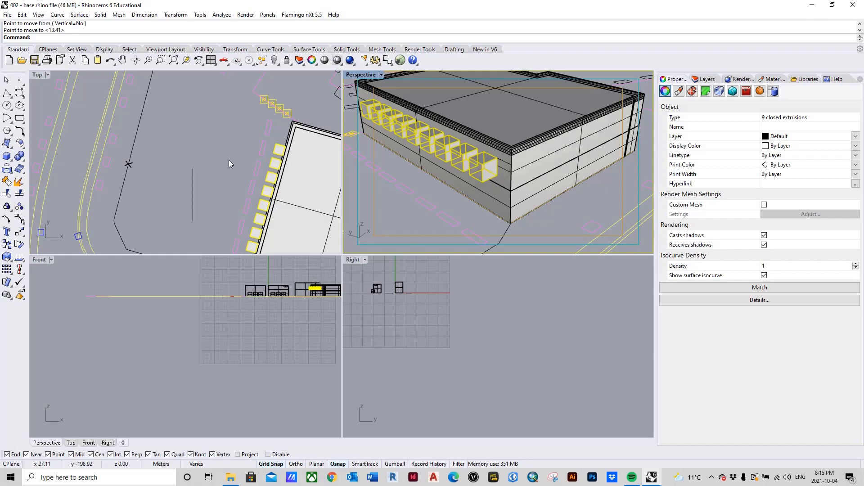
# Move the nine boxes 1 m into the facade, from the midpoint of the end box's side edge to its corner at the wall.
pyautogui.scroll(10, 495, 161)
pyautogui.scroll(-10, 495, 161)
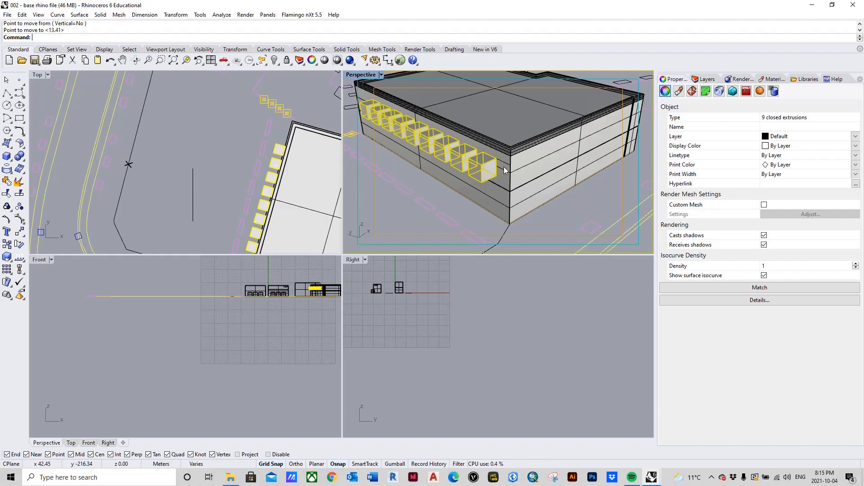
pyautogui.moveTo(293, 149); pyautogui.dragTo(266, 217, button='right')
pyautogui.scroll(10, 265, 216)
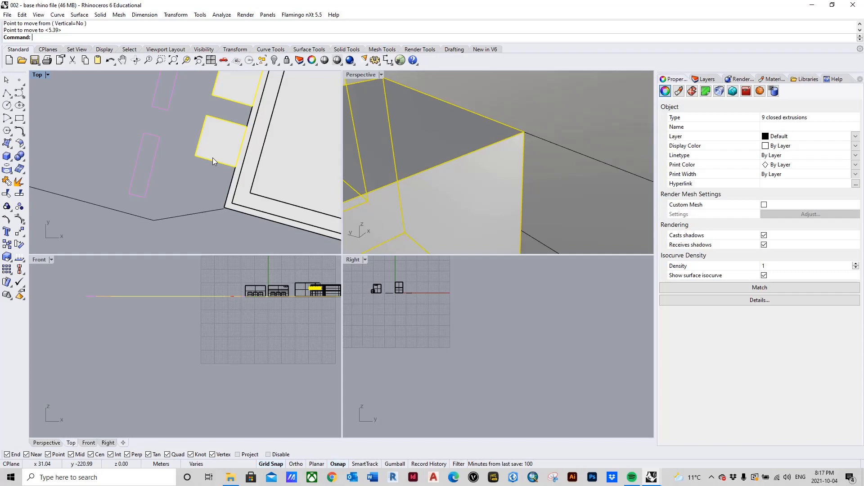
pyautogui.write('M')
pyautogui.press('Return')
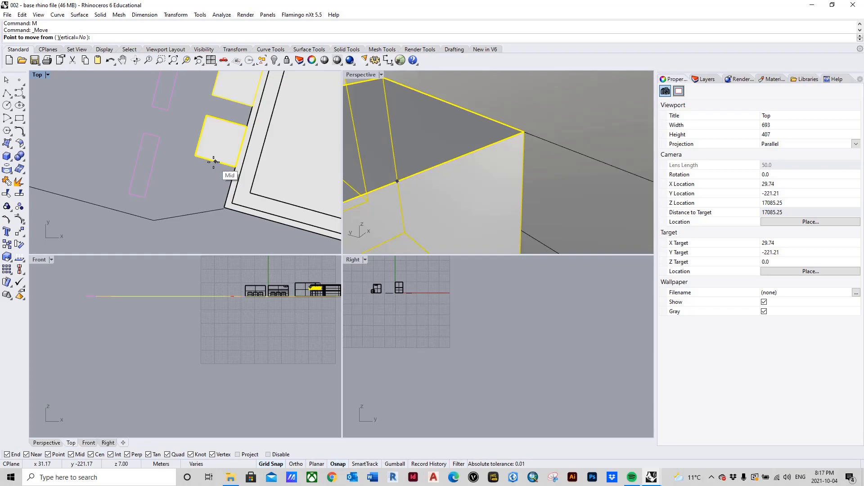
pyautogui.click(214, 162)
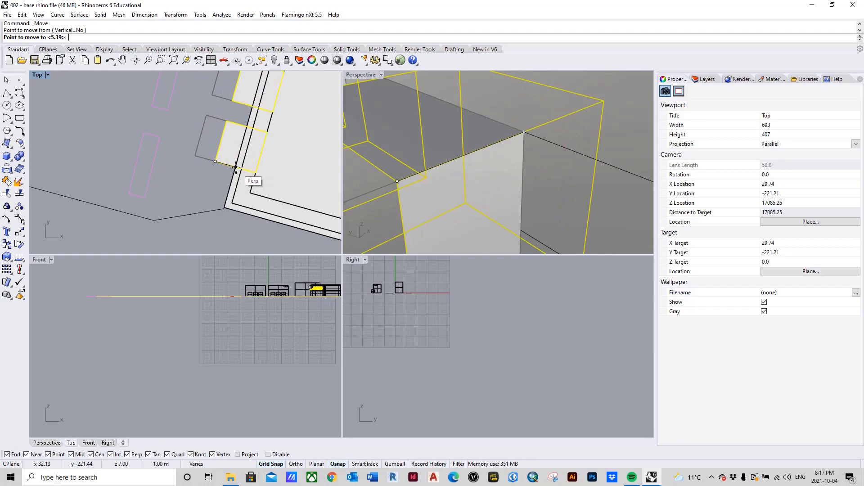
pyautogui.scroll(-12, 473, 170)
pyautogui.scroll(-4, 224, 176)
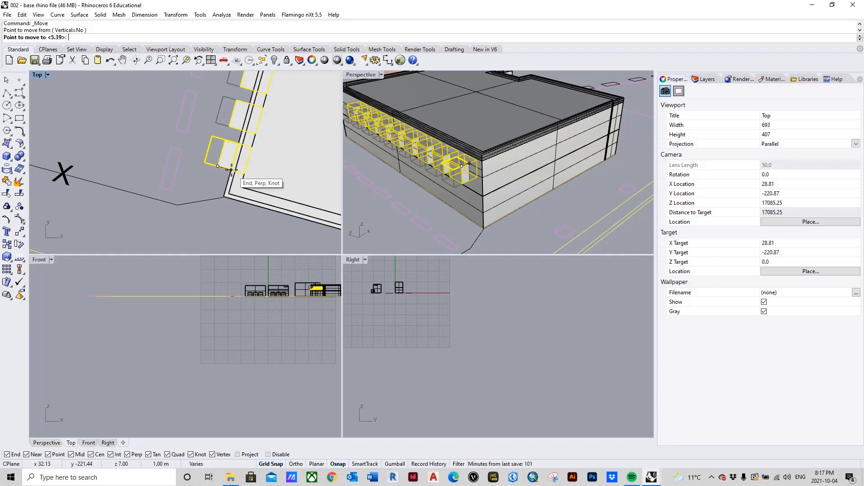
pyautogui.click(231, 169)
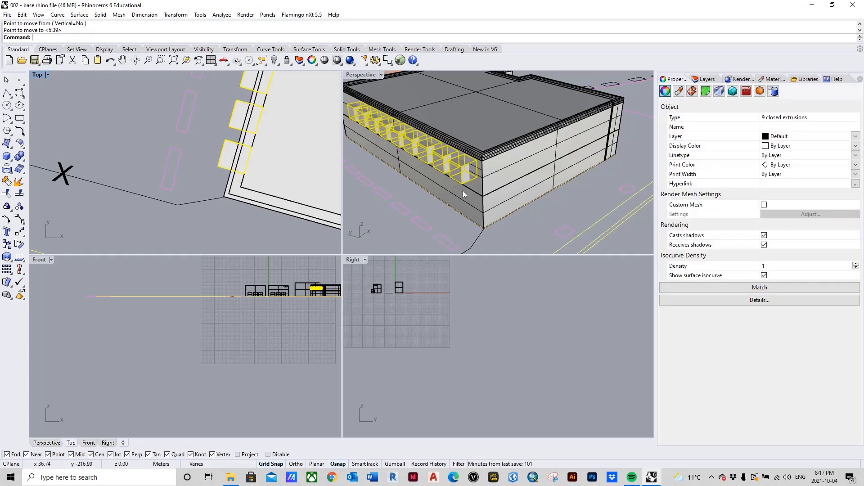
# Clear the box selection and start a BooleanDifference with the building's upper storey as the solid to subtract from.
pyautogui.click(530, 219)
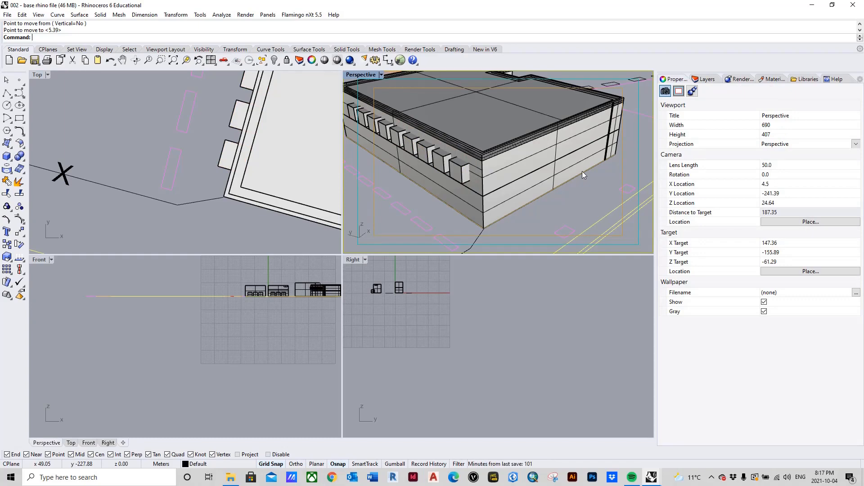
pyautogui.write('Boo')
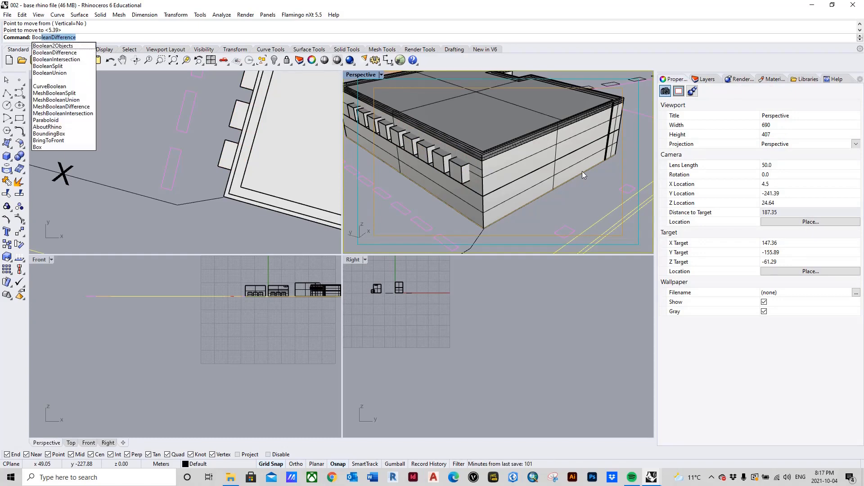
pyautogui.write('le')
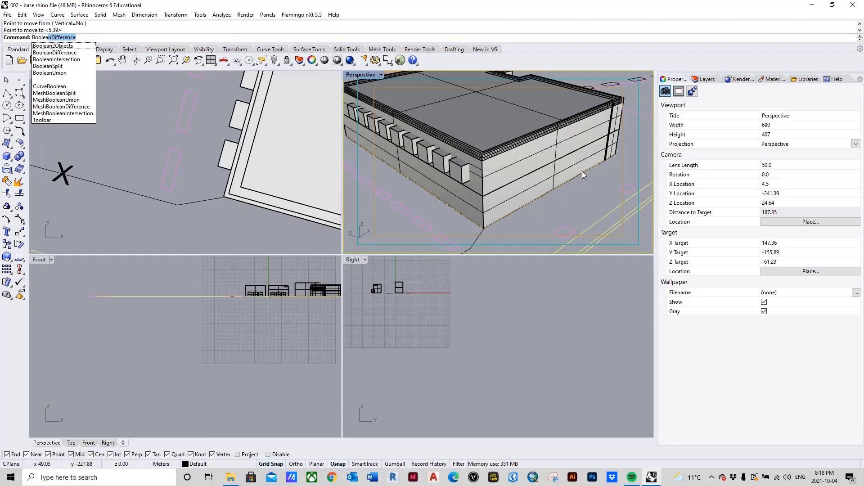
pyautogui.write('anD')
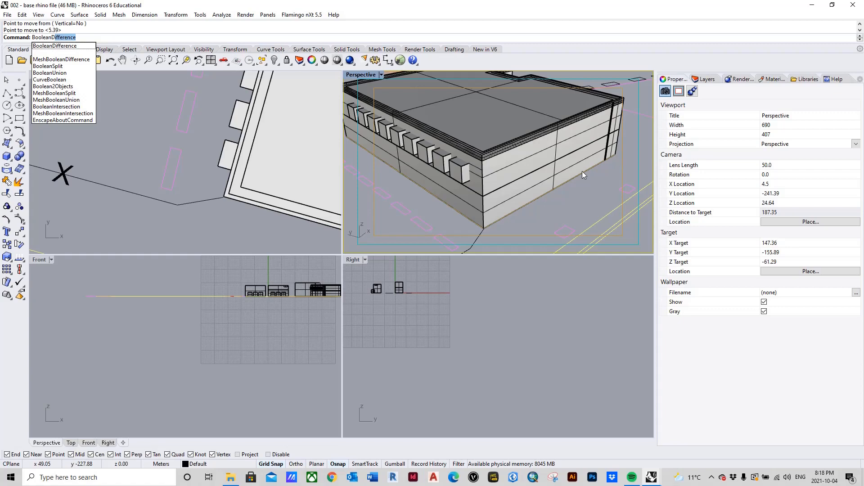
pyautogui.press('Return')
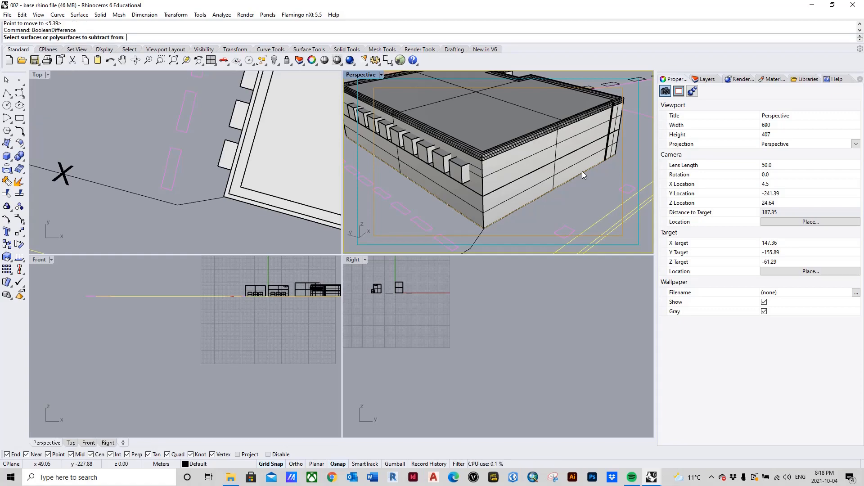
pyautogui.click(479, 178)
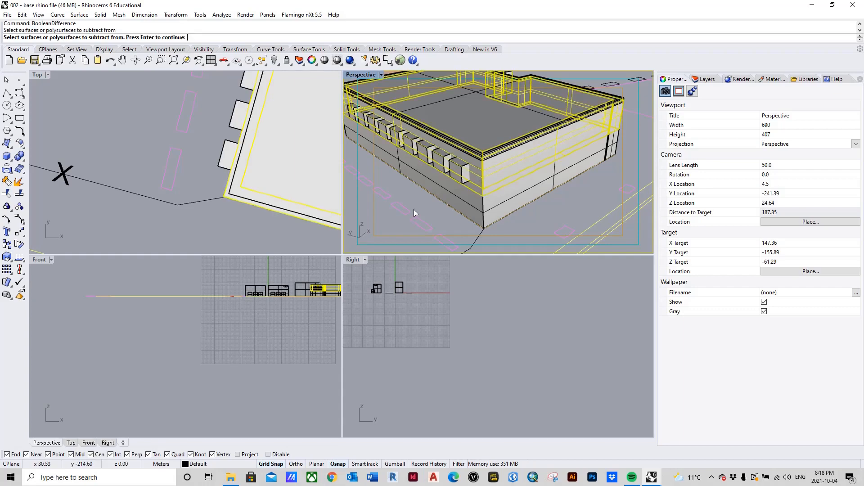
pyautogui.press('Return')
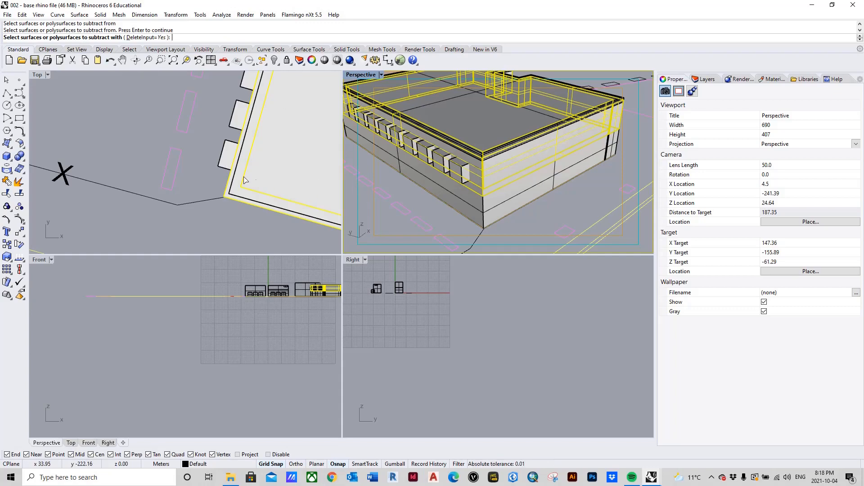
# Pick all nine boxes along the facade as cutting solids and complete the Boolean difference to cut the window openings.
pyautogui.scroll(-3, 246, 180)
pyautogui.scroll(-5, 215, 216)
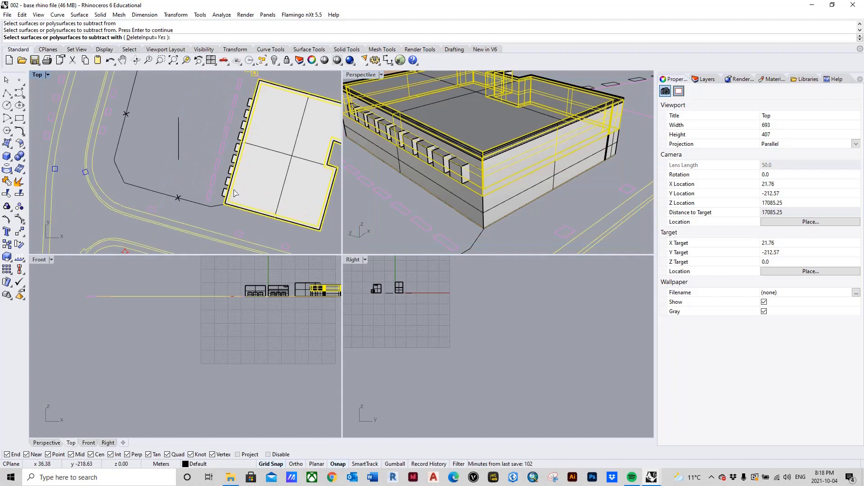
pyautogui.scroll(2, 245, 194)
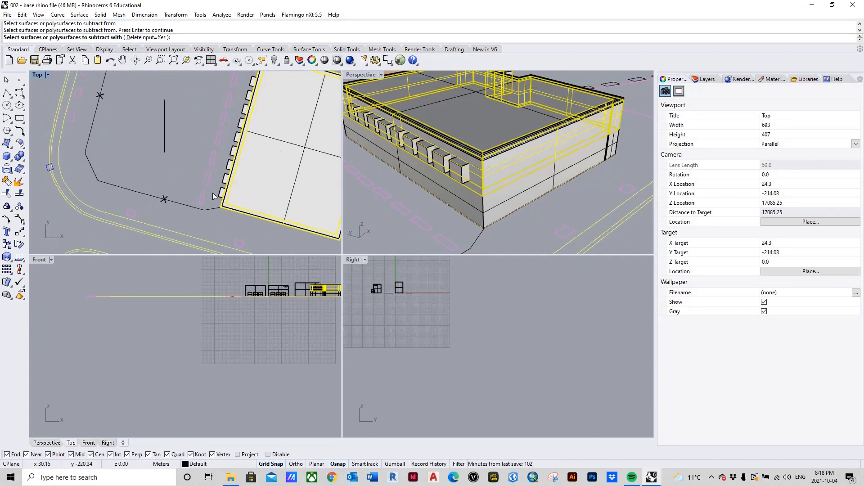
pyautogui.scroll(2, 221, 198)
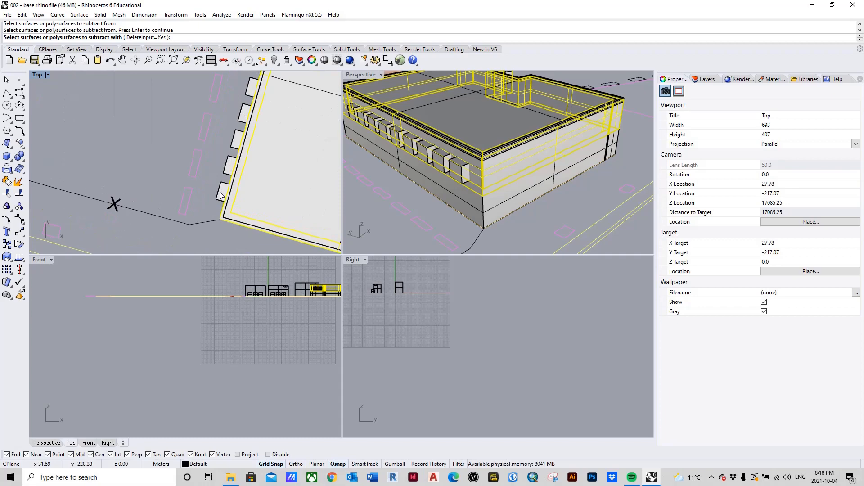
pyautogui.click(220, 194)
pyautogui.click(235, 167)
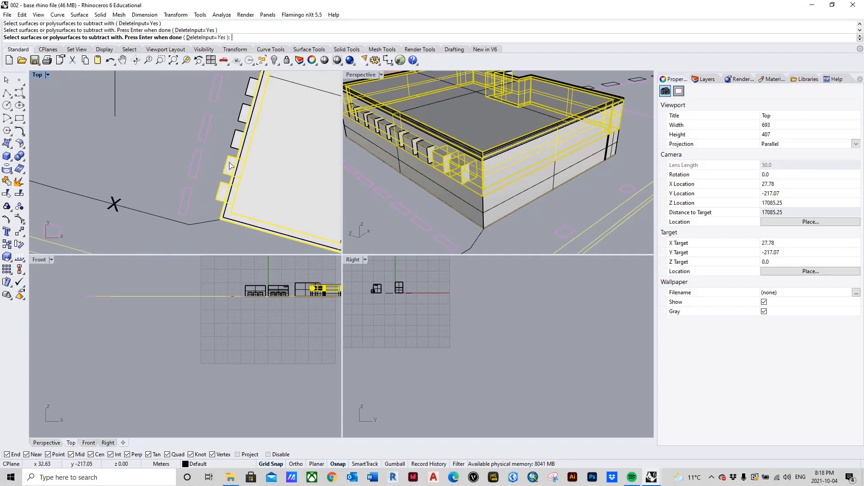
pyautogui.click(237, 148)
pyautogui.scroll(-5, 243, 191)
pyautogui.scroll(5, 242, 135)
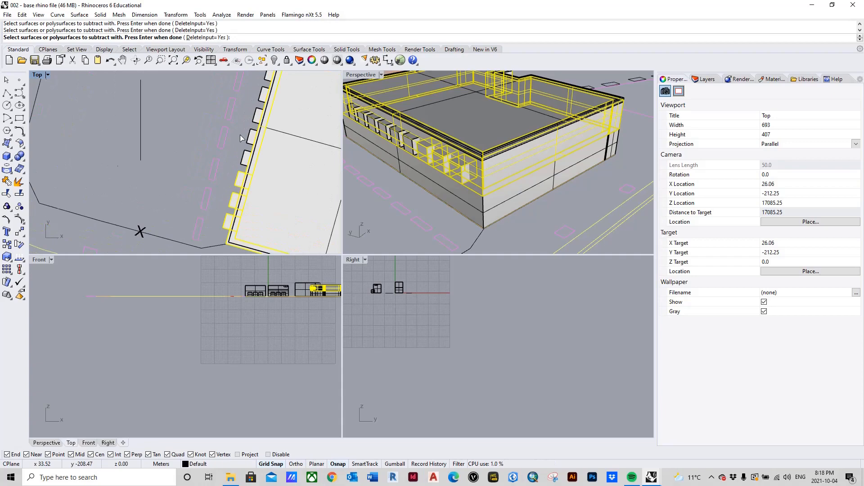
pyautogui.click(246, 165)
pyautogui.scroll(-6, 246, 165)
pyautogui.scroll(4, 259, 135)
pyautogui.click(240, 179)
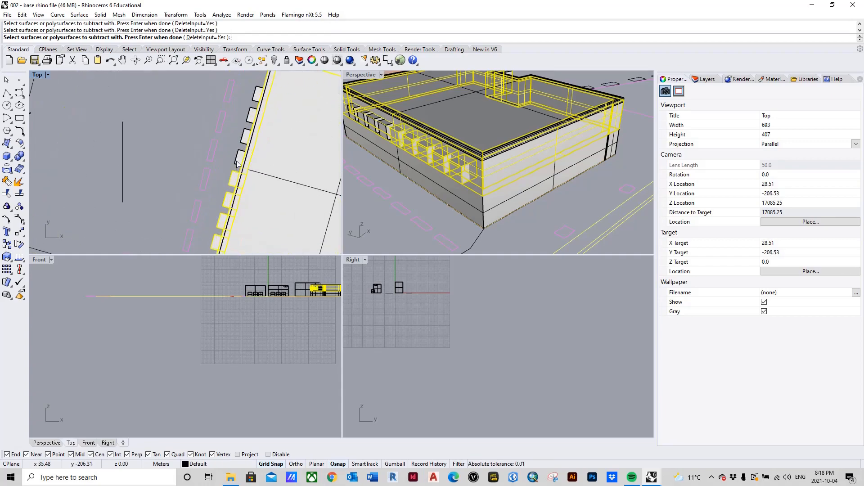
pyautogui.click(242, 158)
pyautogui.click(247, 141)
pyautogui.click(252, 115)
pyautogui.scroll(-5, 251, 116)
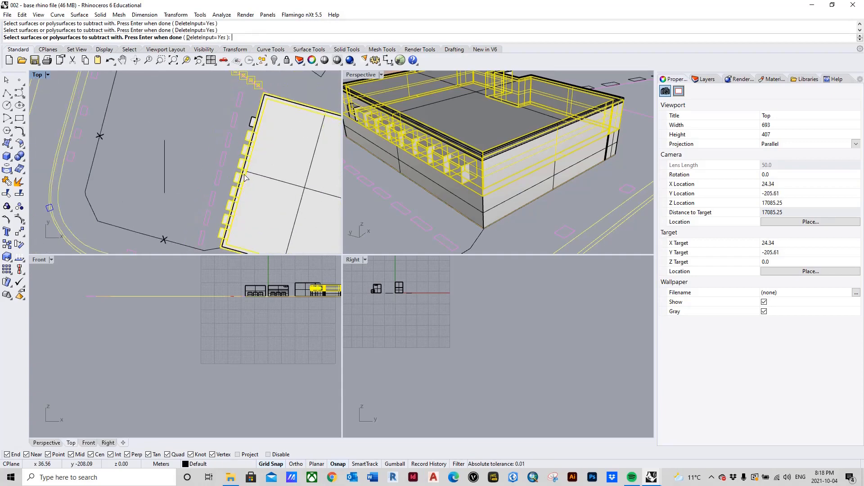
pyautogui.scroll(5, 249, 141)
pyautogui.click(253, 114)
pyautogui.scroll(-2, 210, 144)
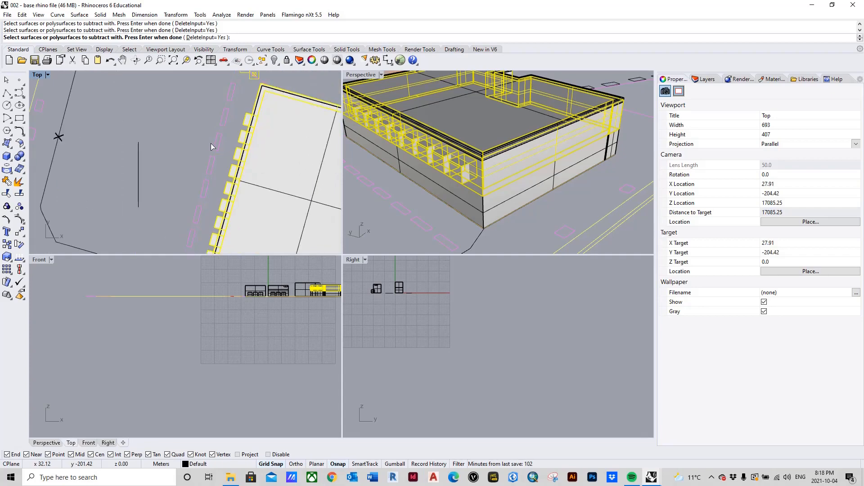
pyautogui.scroll(4, 221, 196)
pyautogui.scroll(-6, 212, 171)
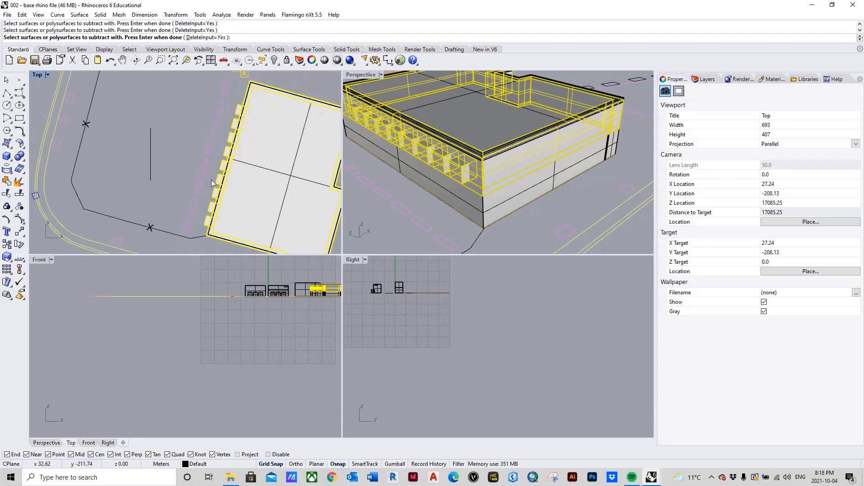
pyautogui.press('Return')
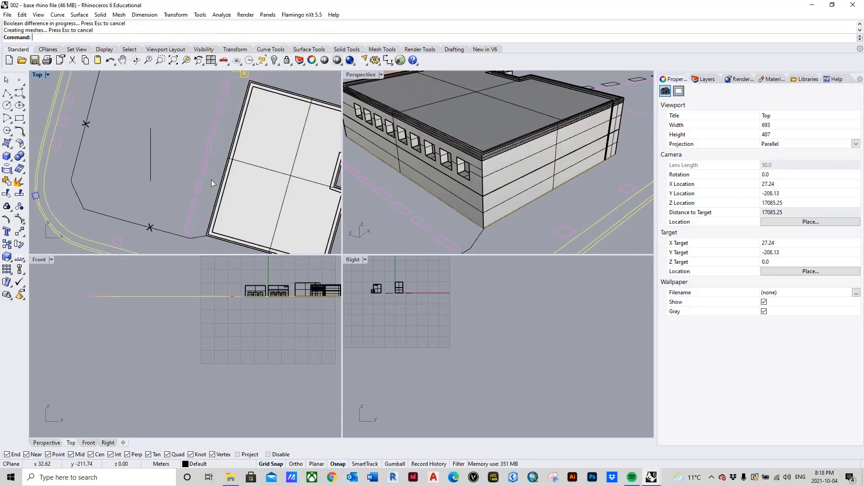
# Inspect the window openings cut in the facade and switch to the Project 2 - Complete Model file.
pyautogui.scroll(-5, 452, 221)
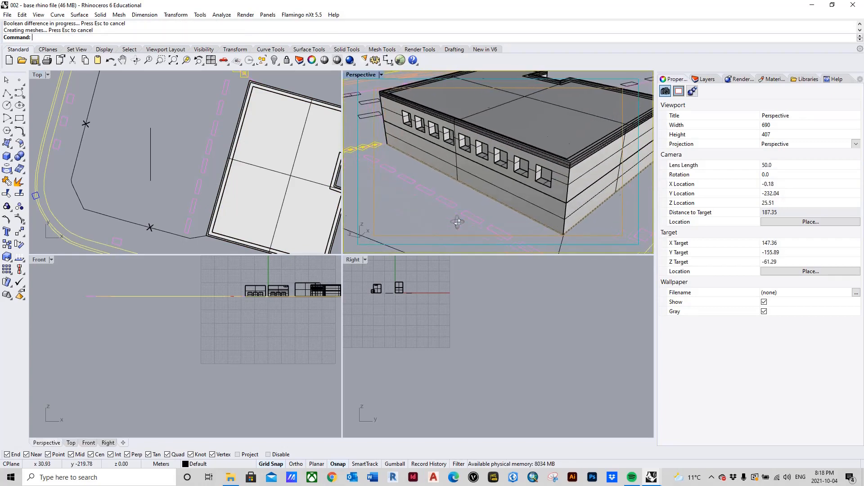
pyautogui.scroll(5, 503, 190)
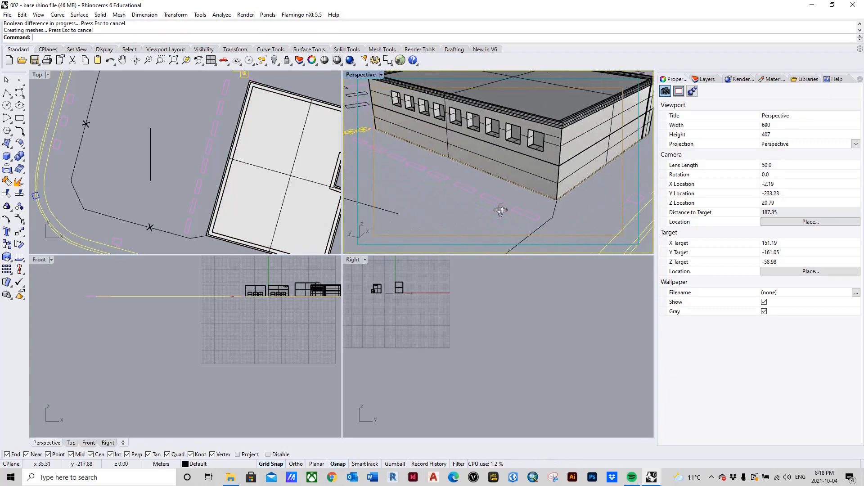
pyautogui.scroll(-5, 468, 191)
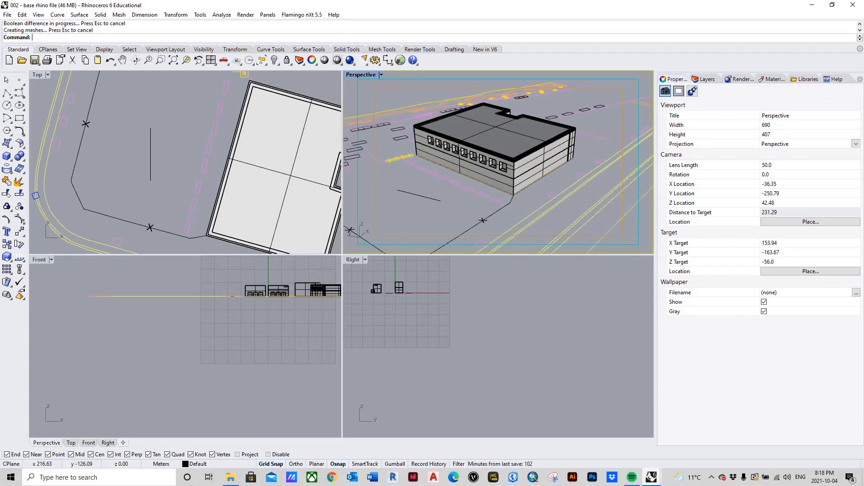
pyautogui.moveTo(652, 477)
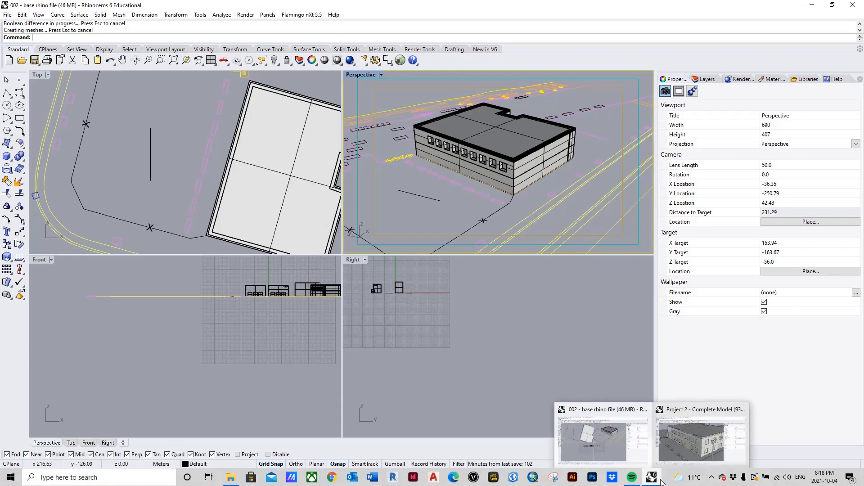
pyautogui.click(691, 446)
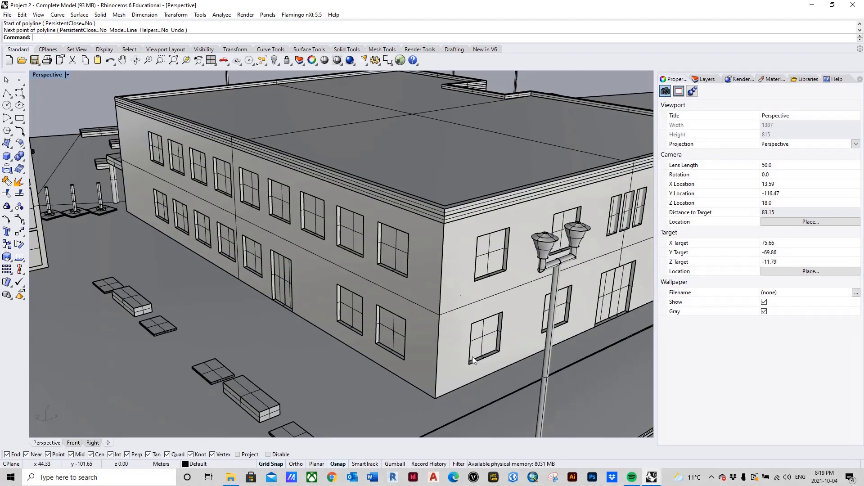